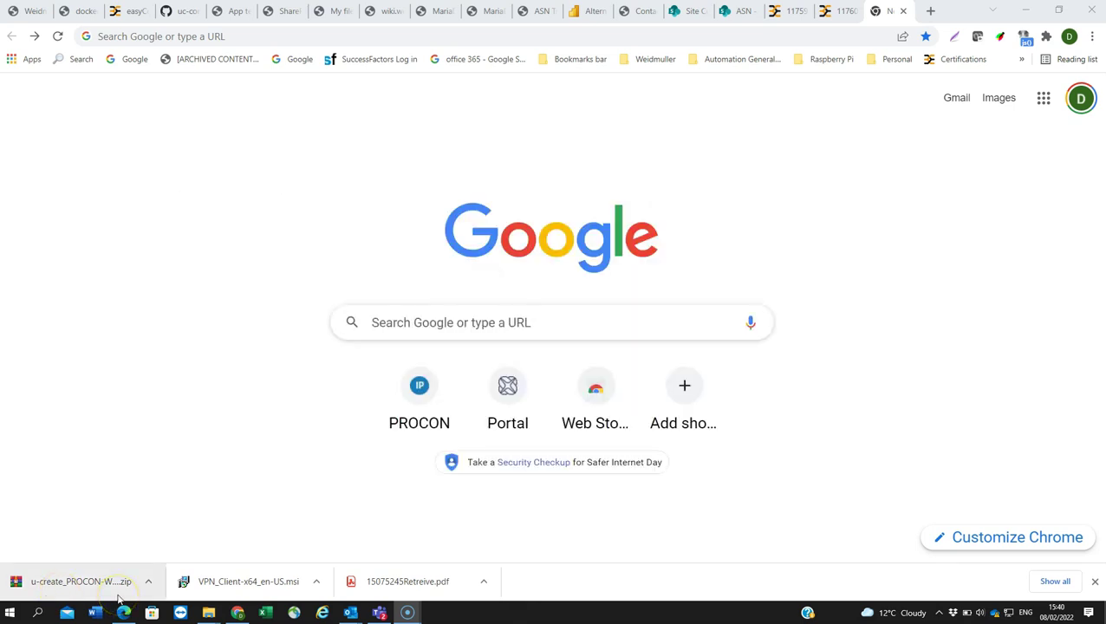
click(400, 313)
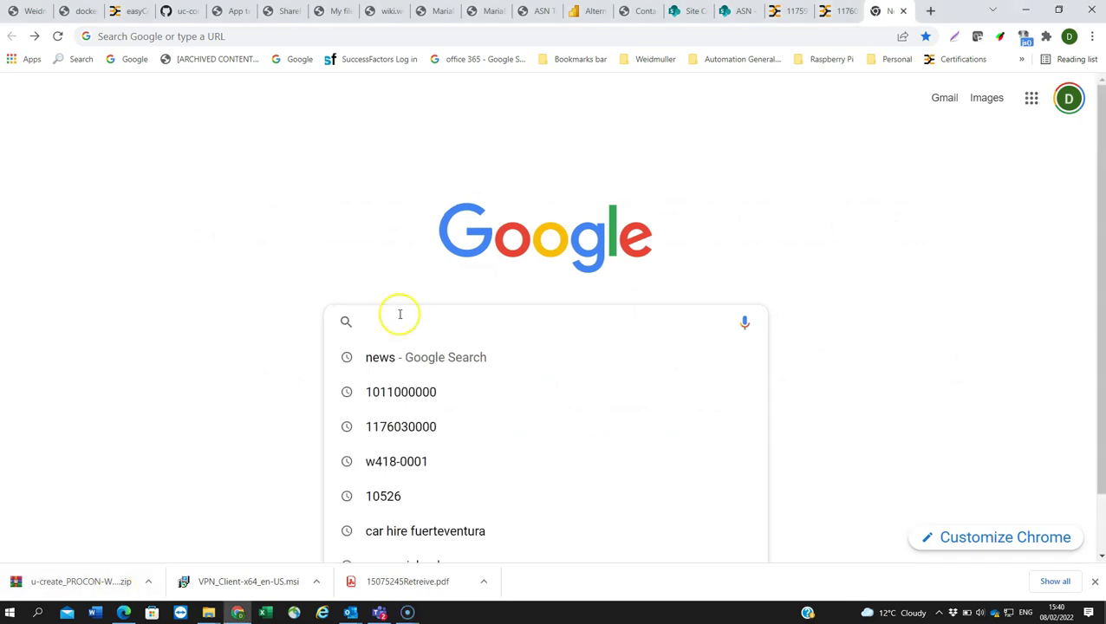
key(ctrl+v)
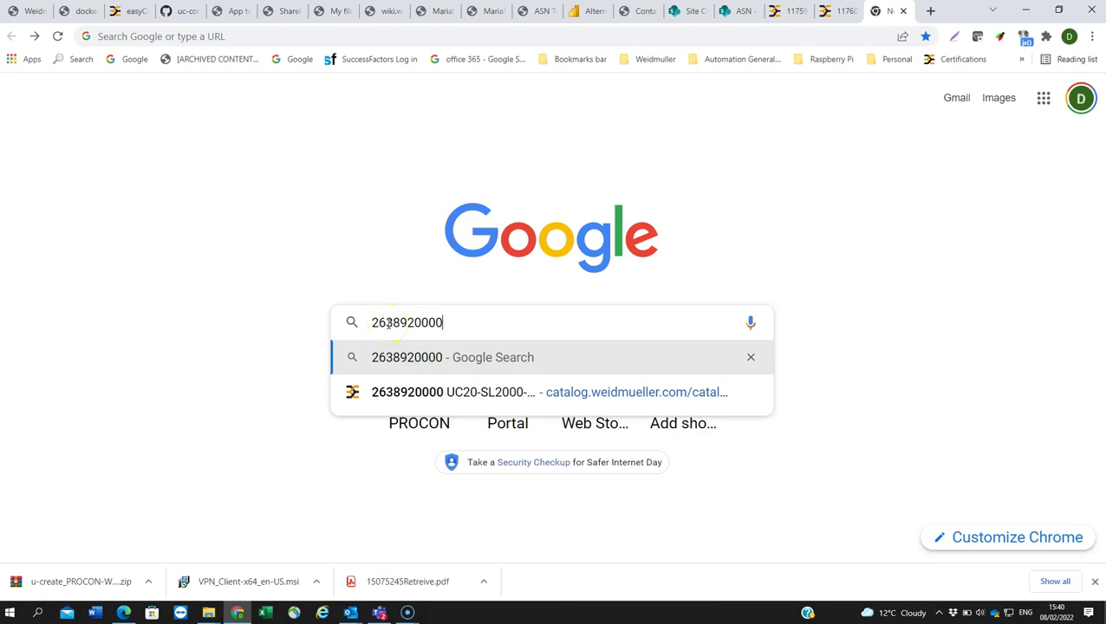
key(Down)
key(Return)
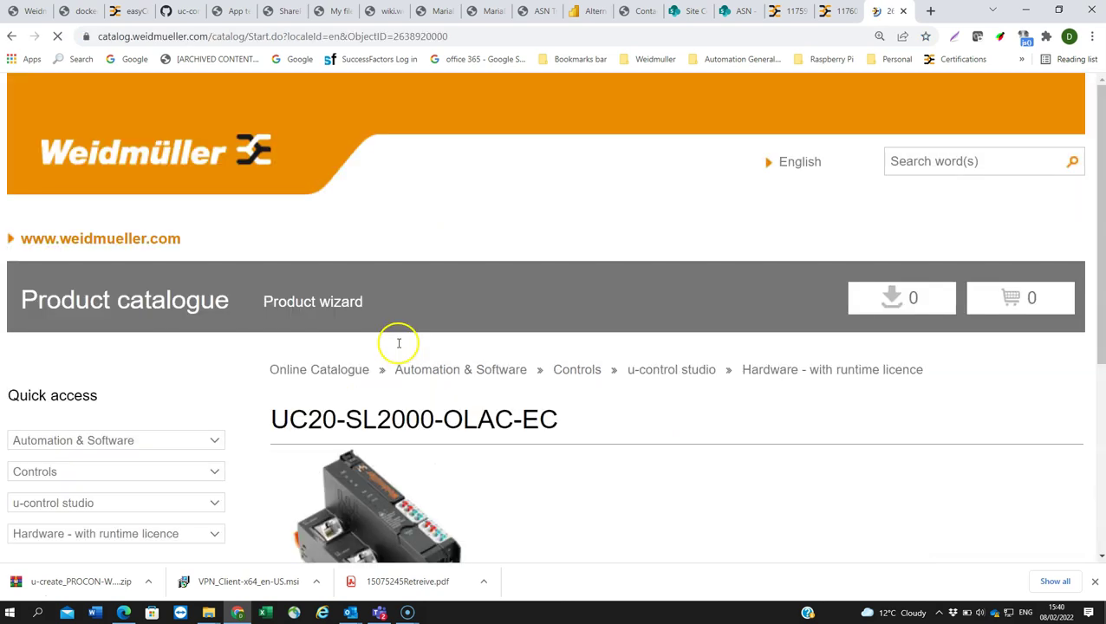
Scroll down to the software downloads listing PROCON-WEB ES Runtime Version 6.4.5.1
scroll(411, 401, down, 1)
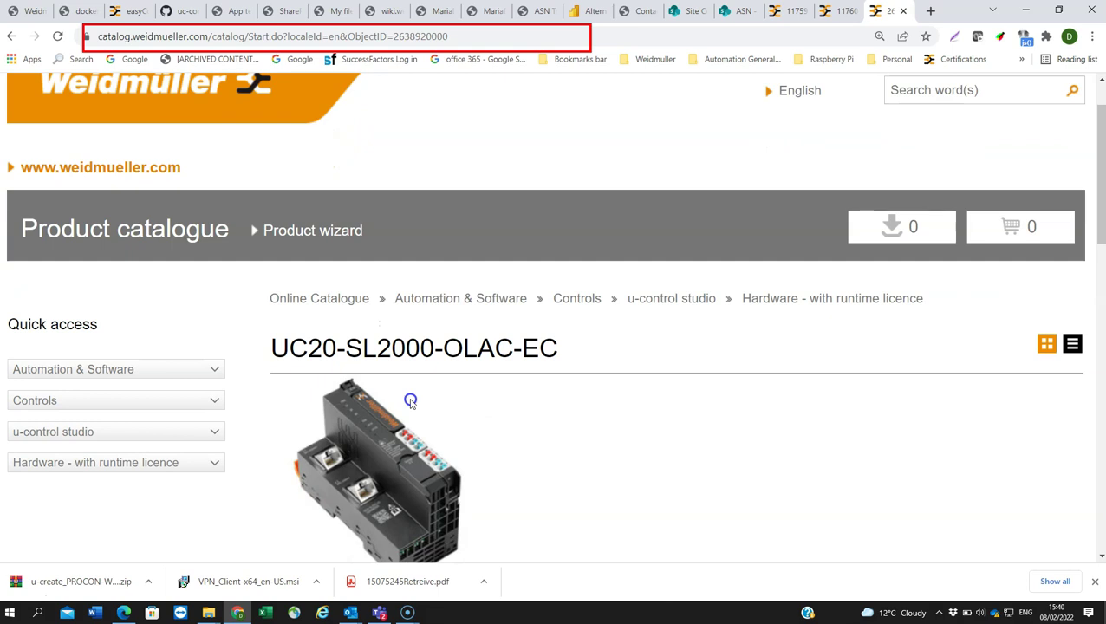
scroll(411, 400, down, 7)
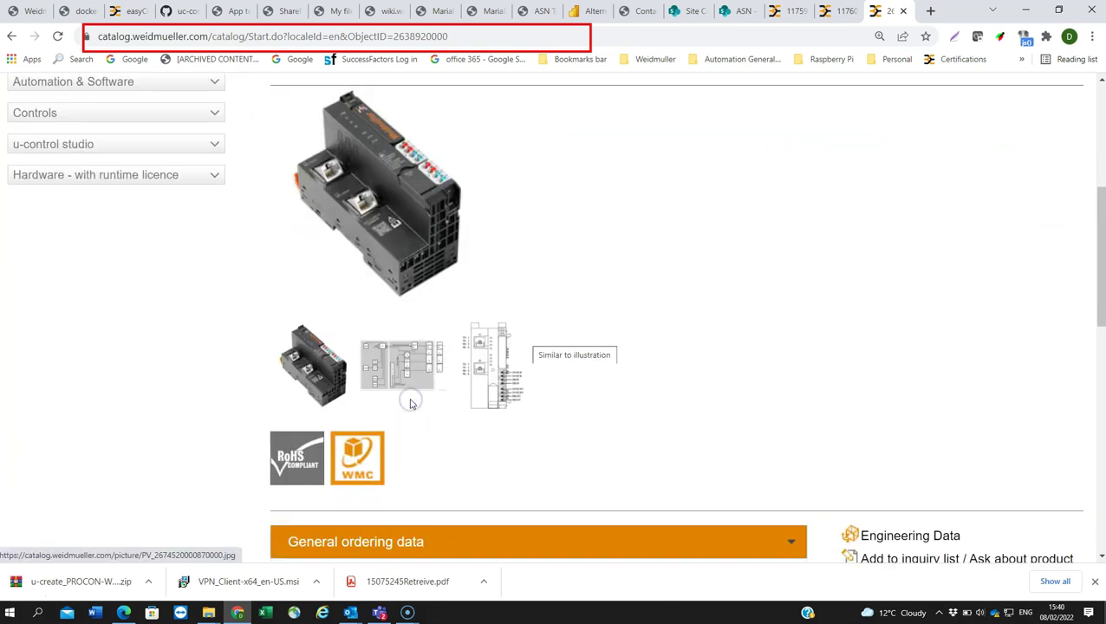
scroll(196, 386, down, 1)
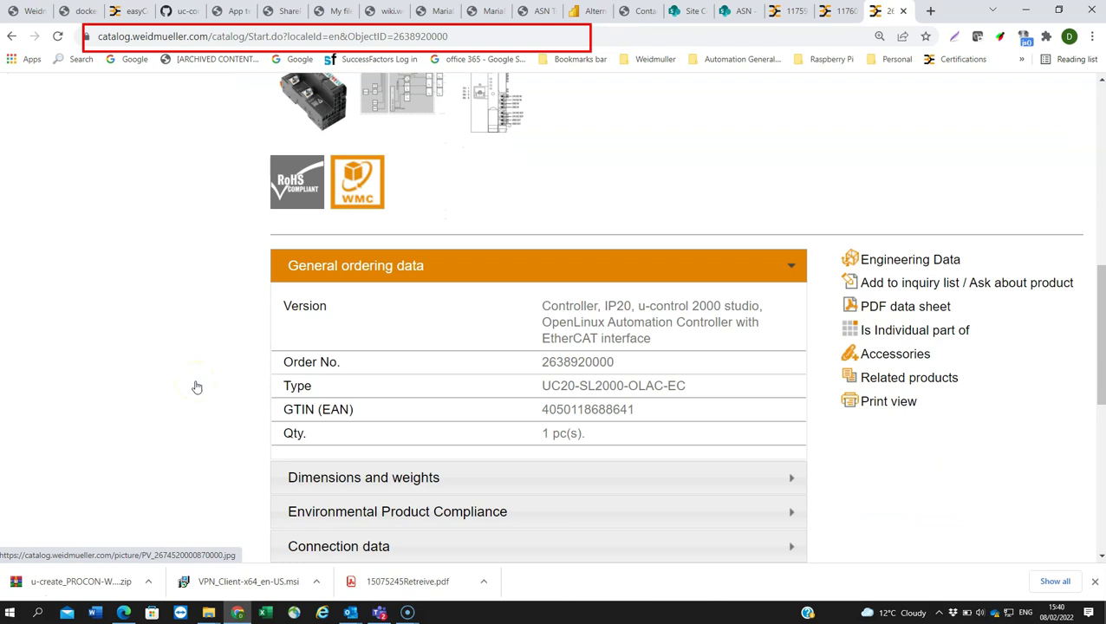
scroll(197, 387, down, 9)
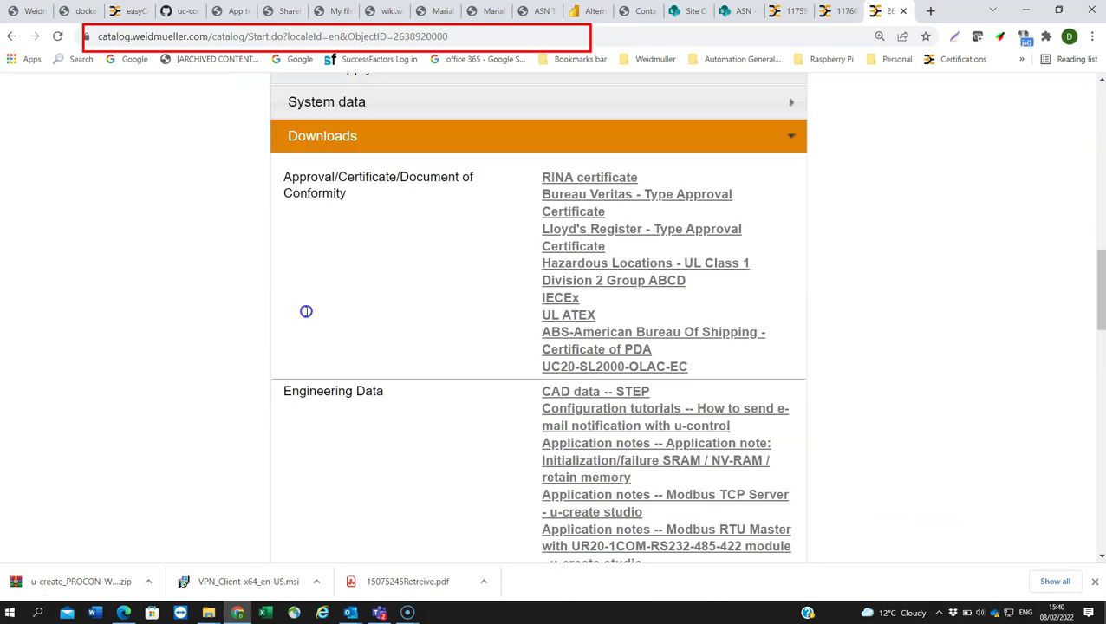
scroll(306, 311, down, 2)
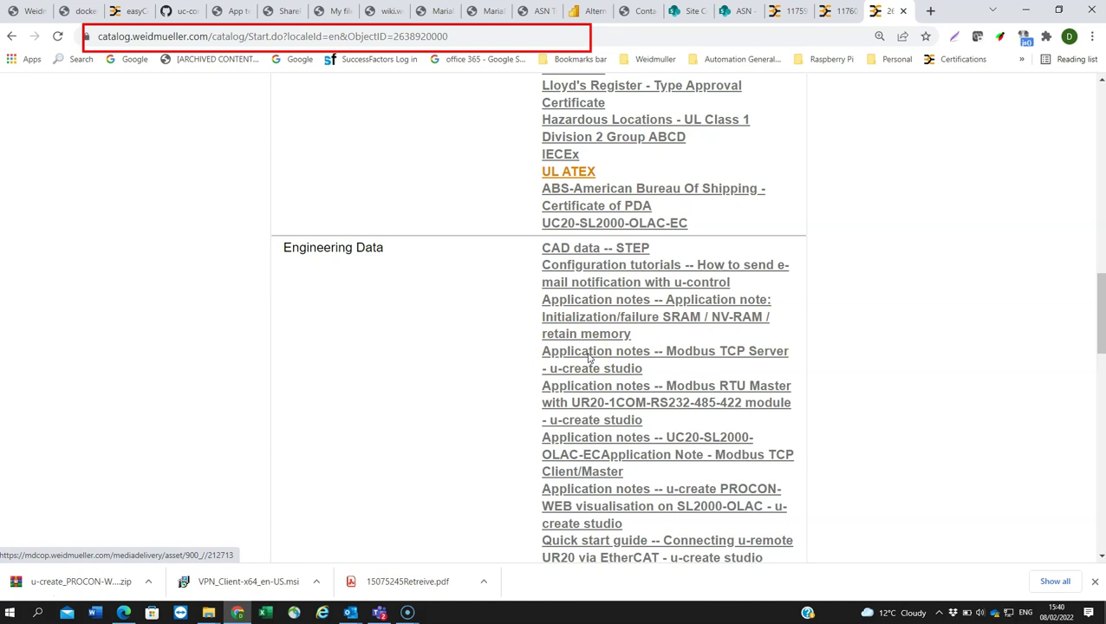
scroll(588, 357, down, 7)
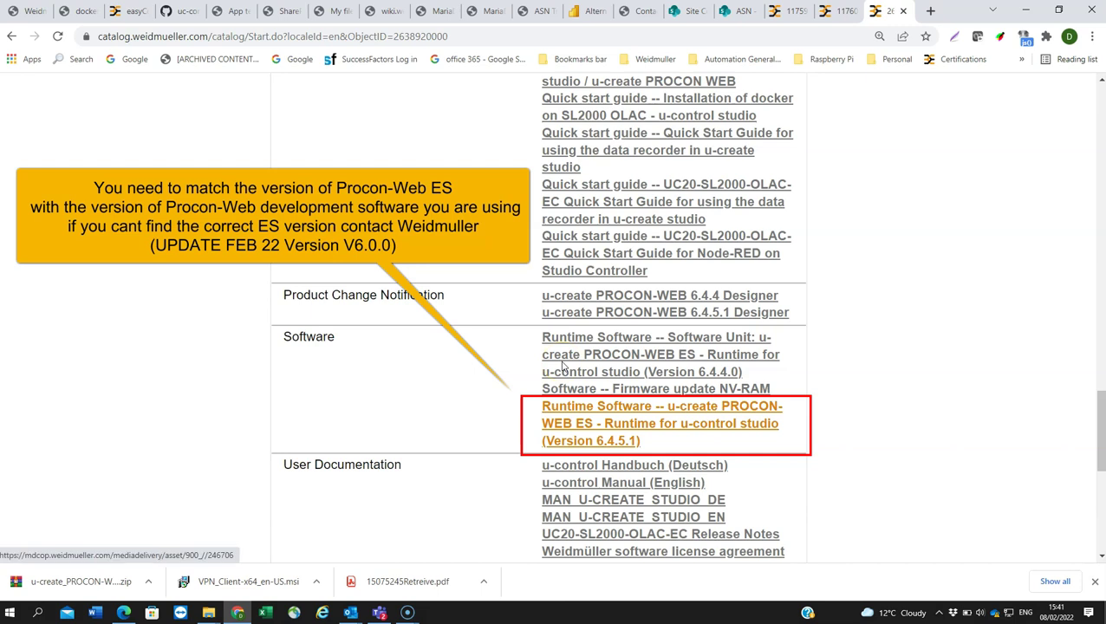
click(568, 417)
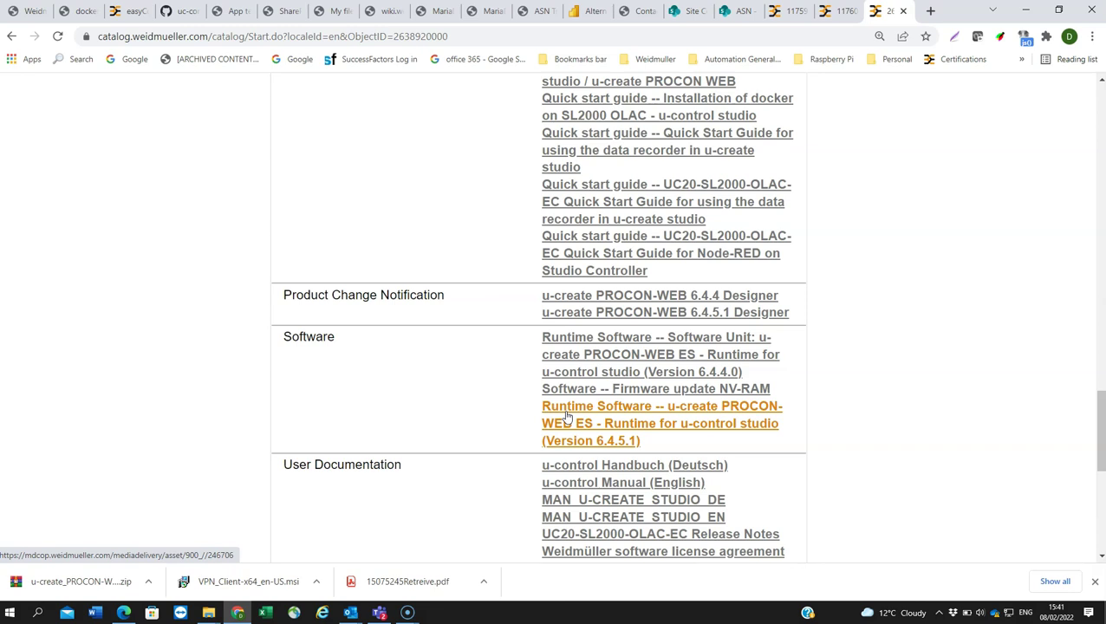
Download the PROCON-WEB ES 6.4.5.1 runtime zip and show it in its folder
click(572, 426)
click(569, 428)
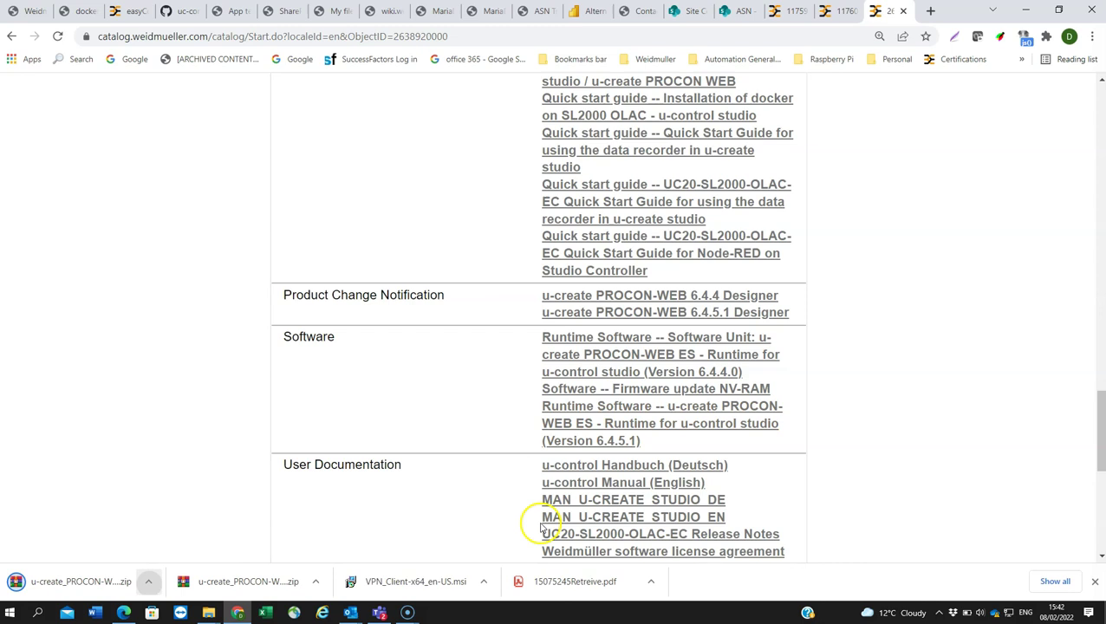
click(149, 582)
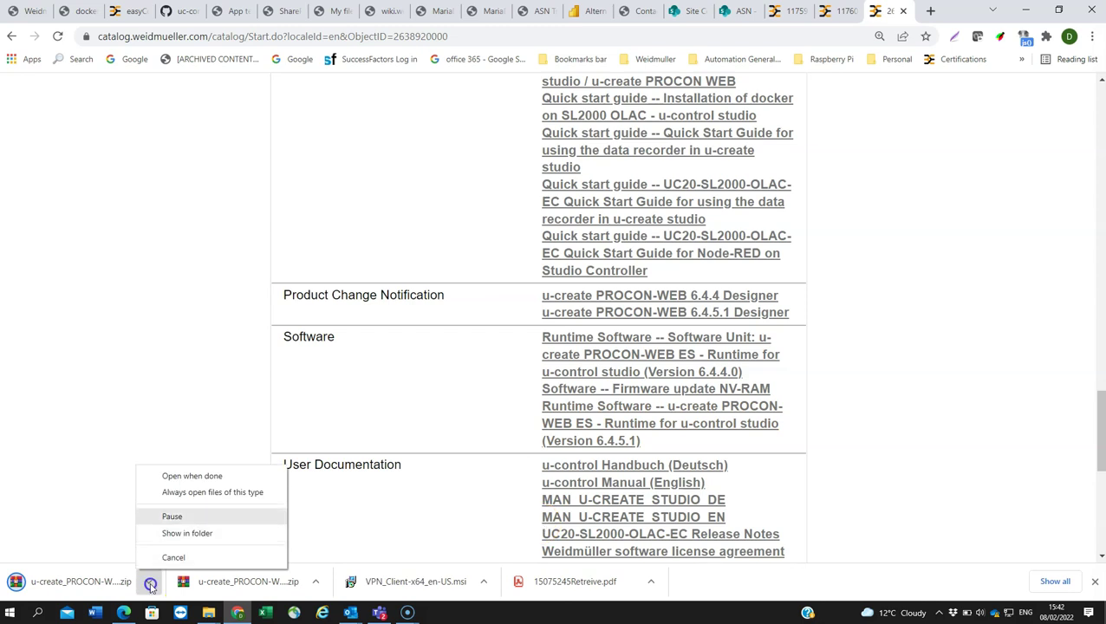
click(186, 533)
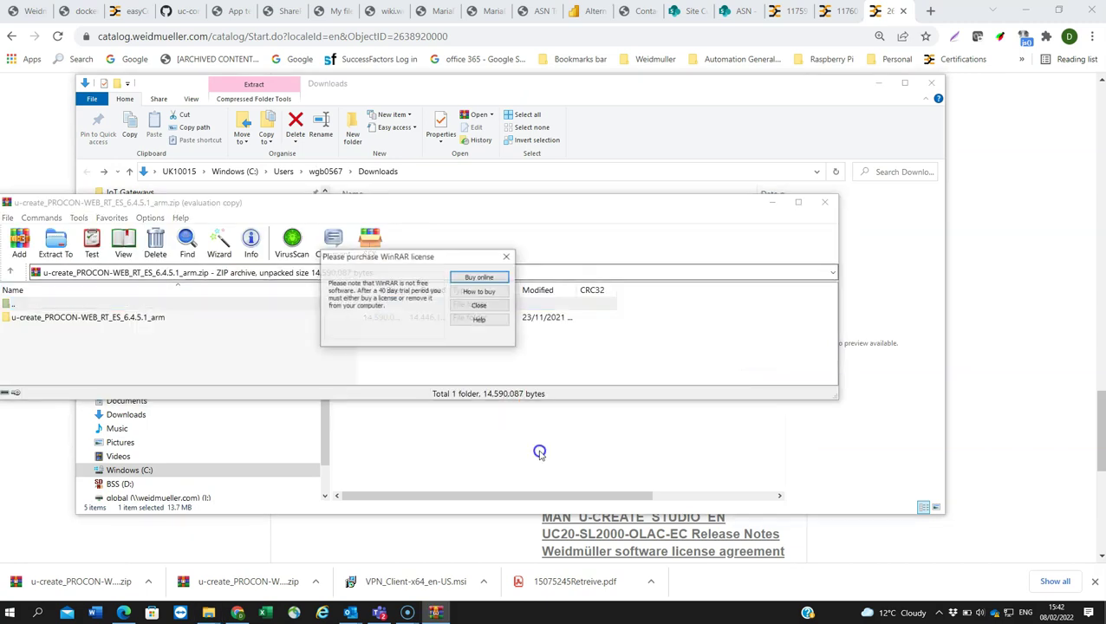
Extract the runtime archive to its default Downloads folder and close WinRAR
key(alt+e)
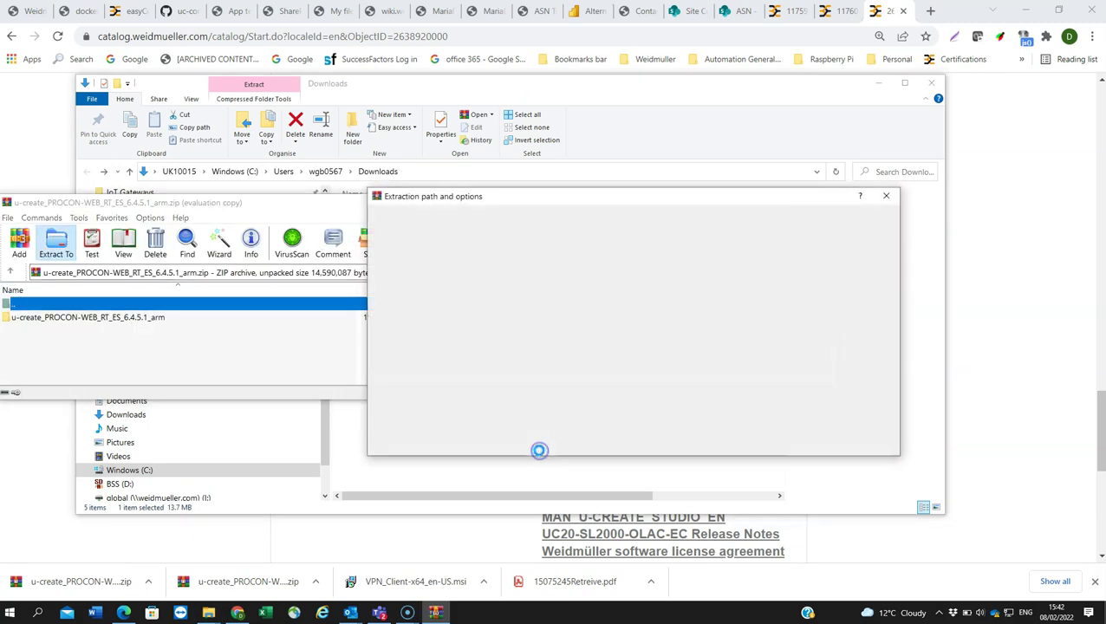
key(Escape)
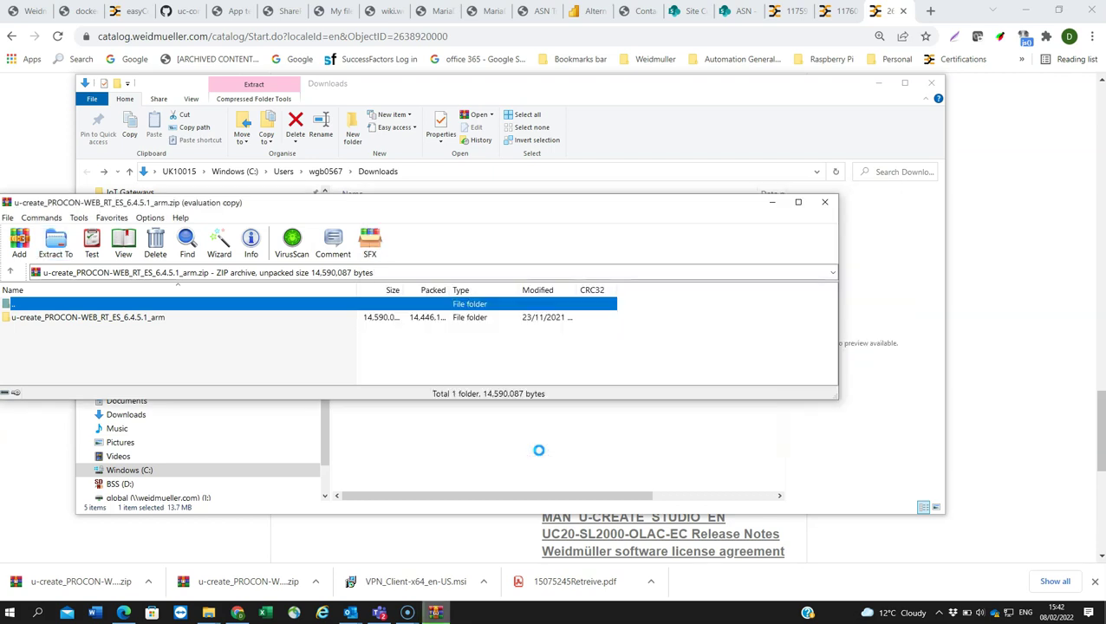
key(Escape)
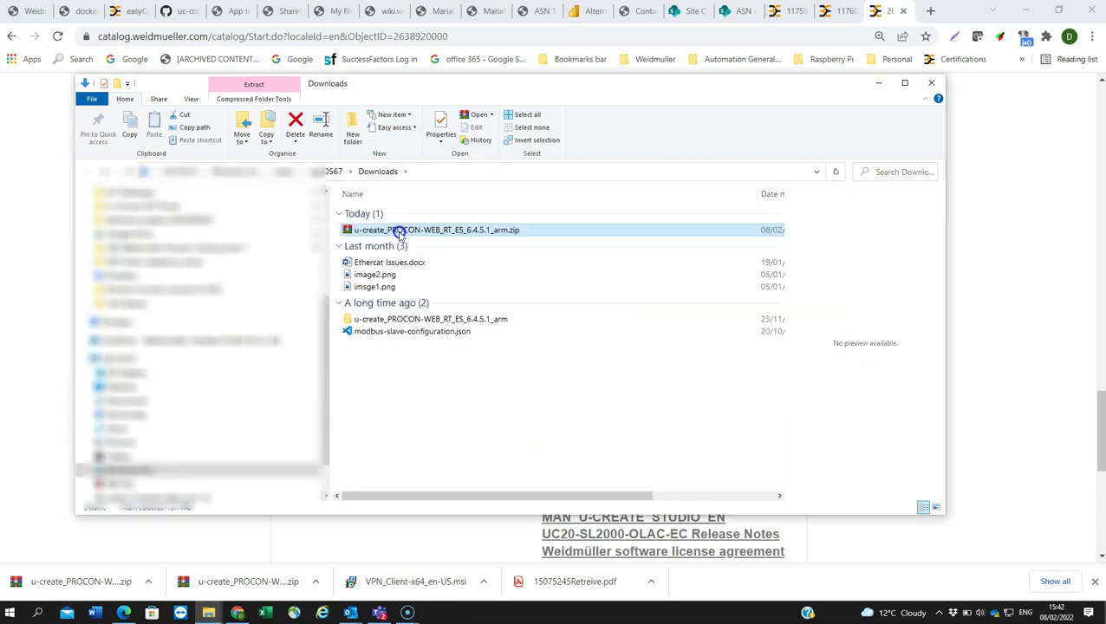
double_click(494, 319)
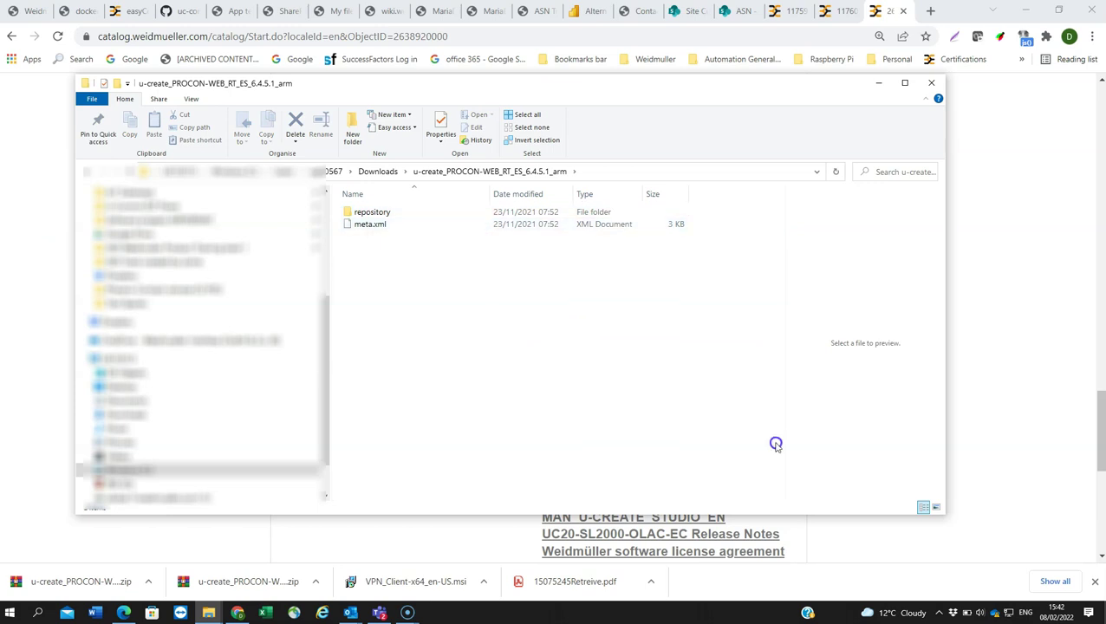
key(alt+Left)
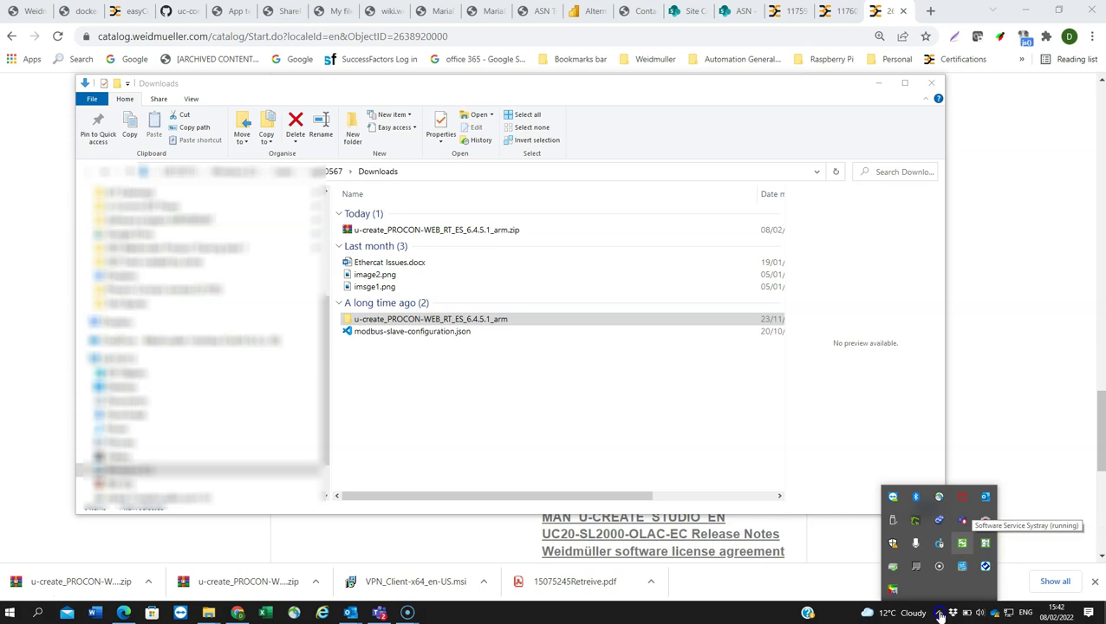
Open the software service path (Storage\SystemSoftware) from the Software Service tray icon
right_click(962, 542)
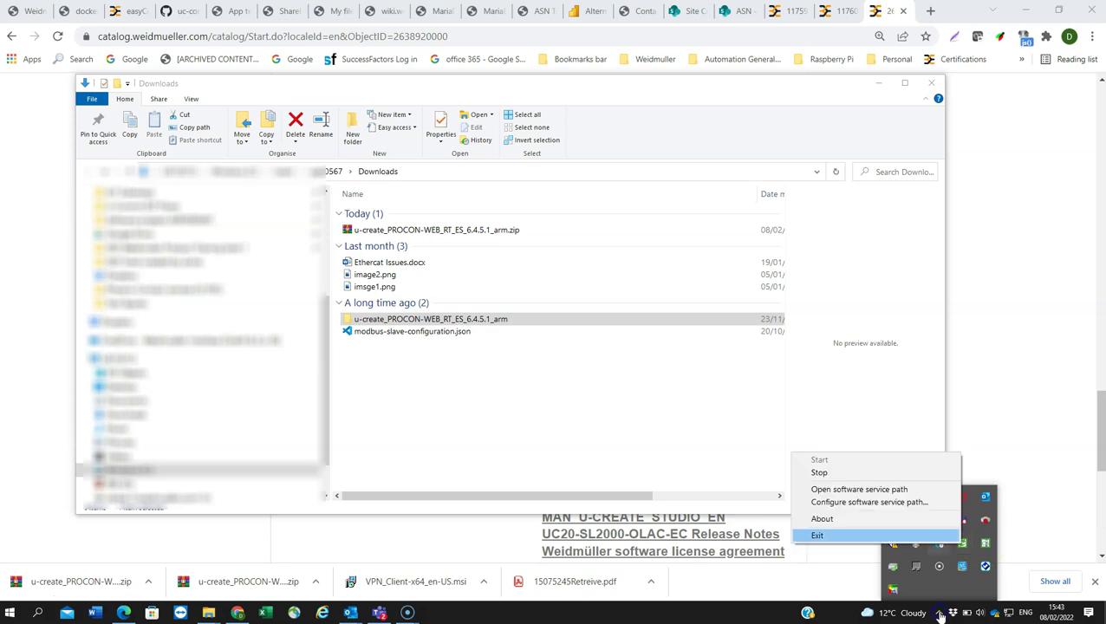
click(859, 493)
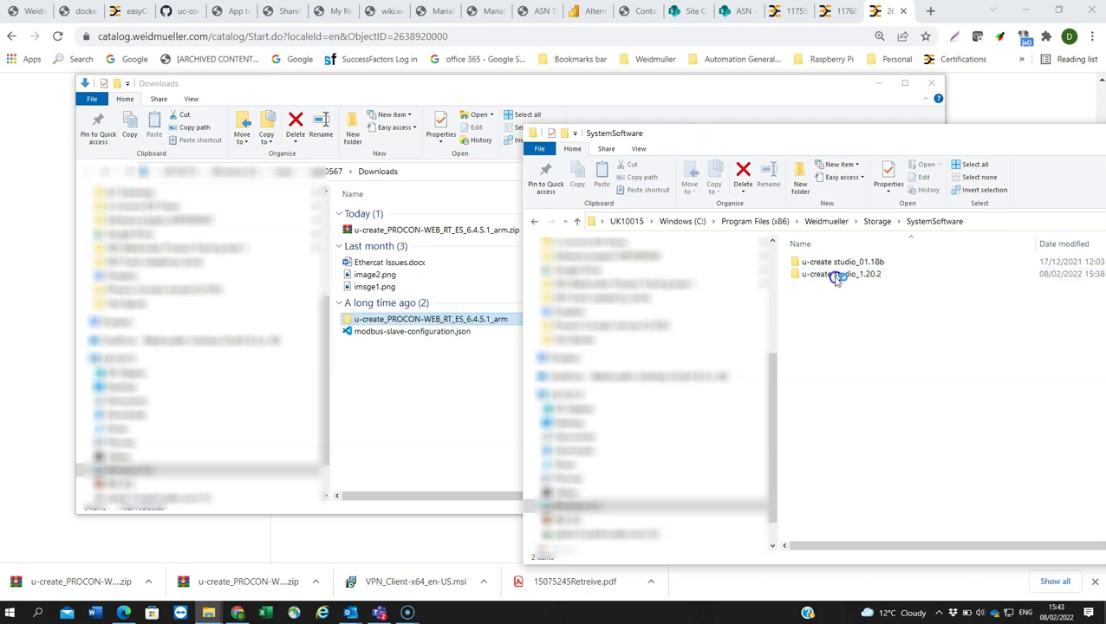
Move the u-create_PROCON-WEB_RT_ES_6.4.5.1_arm folder into u-create studio_1.20.2
drag(834, 275, 835, 278)
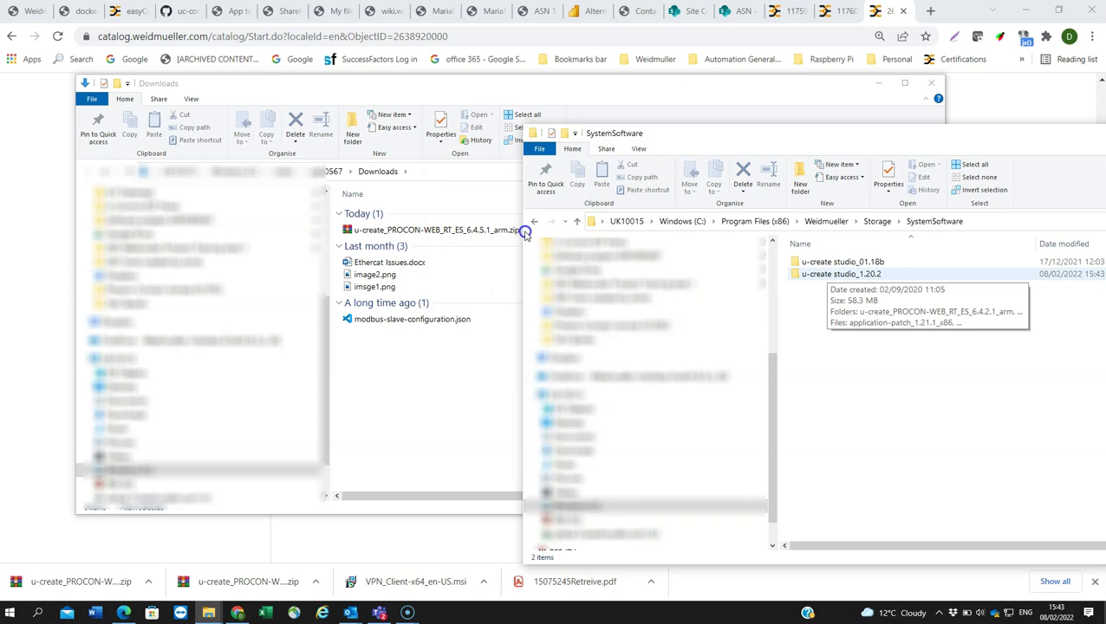
Open u-create studio_1.20.2 and check the 6.4.5.1 runtime, Modbus and OPC UA folders are present
double_click(827, 274)
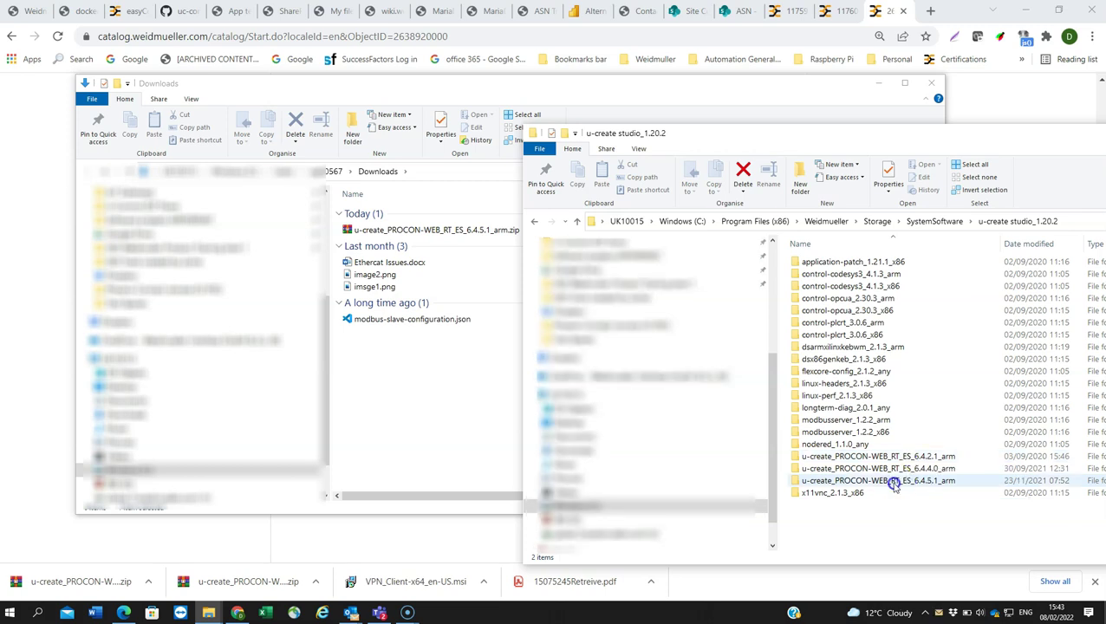
click(896, 487)
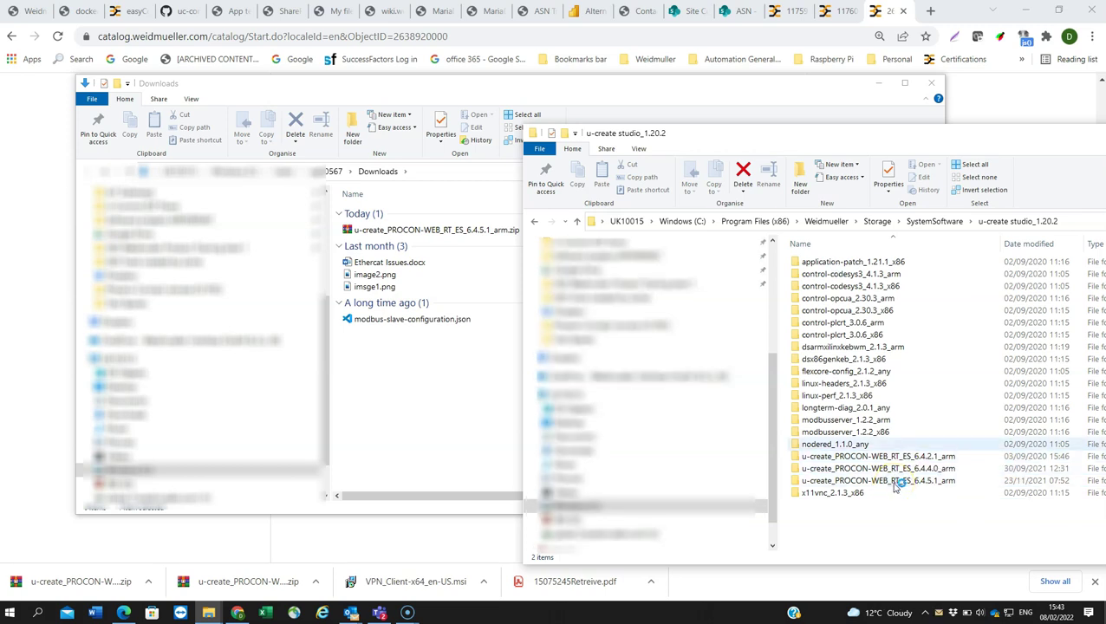
key(Up)
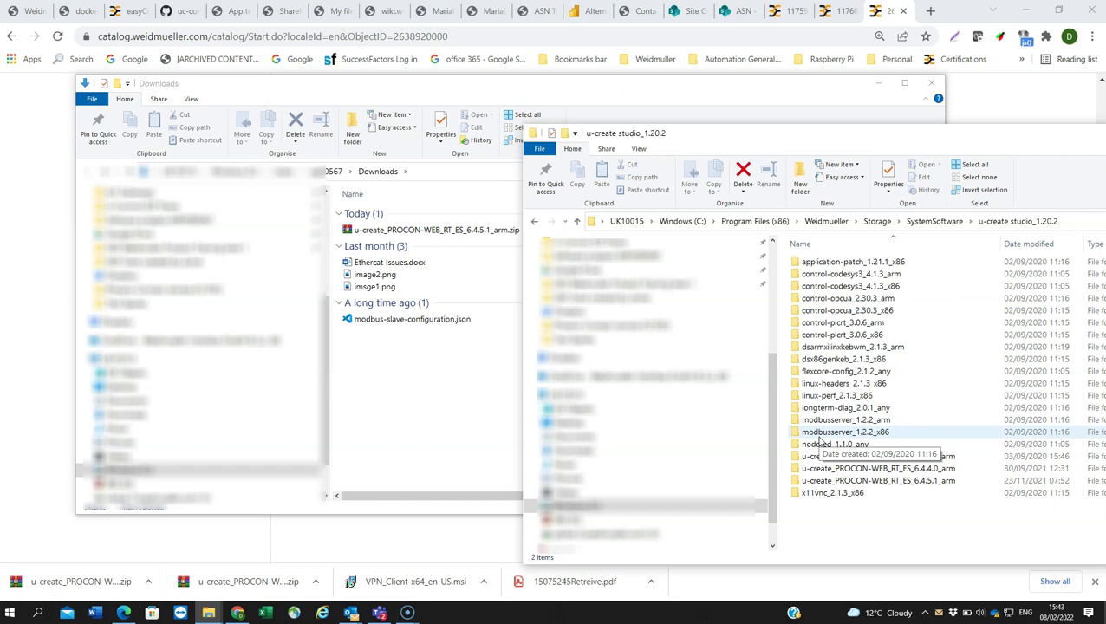
click(823, 299)
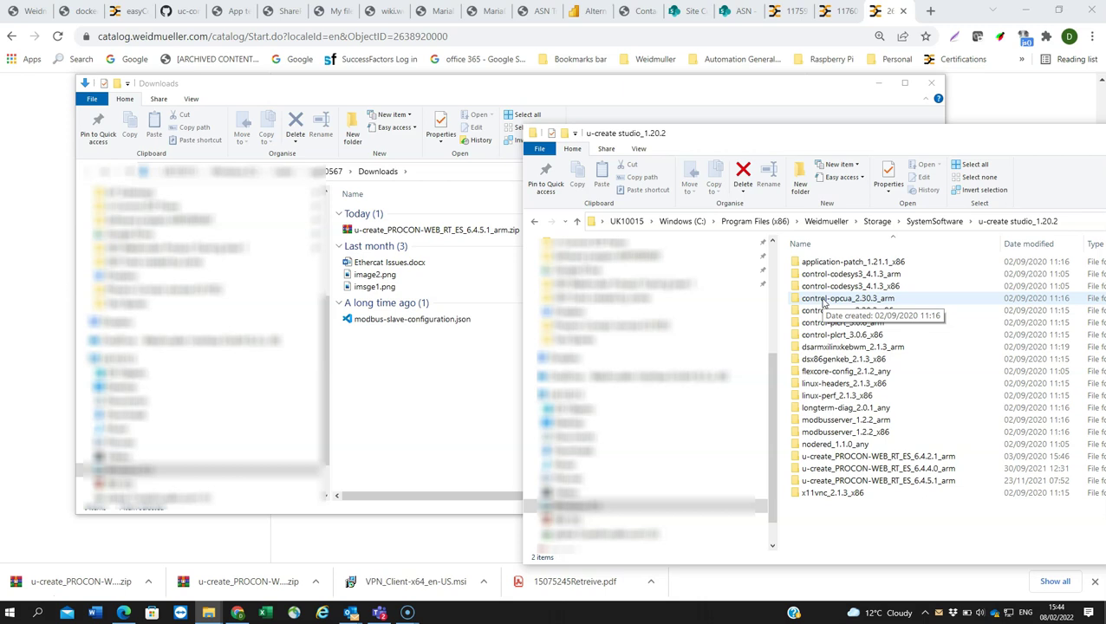
click(836, 310)
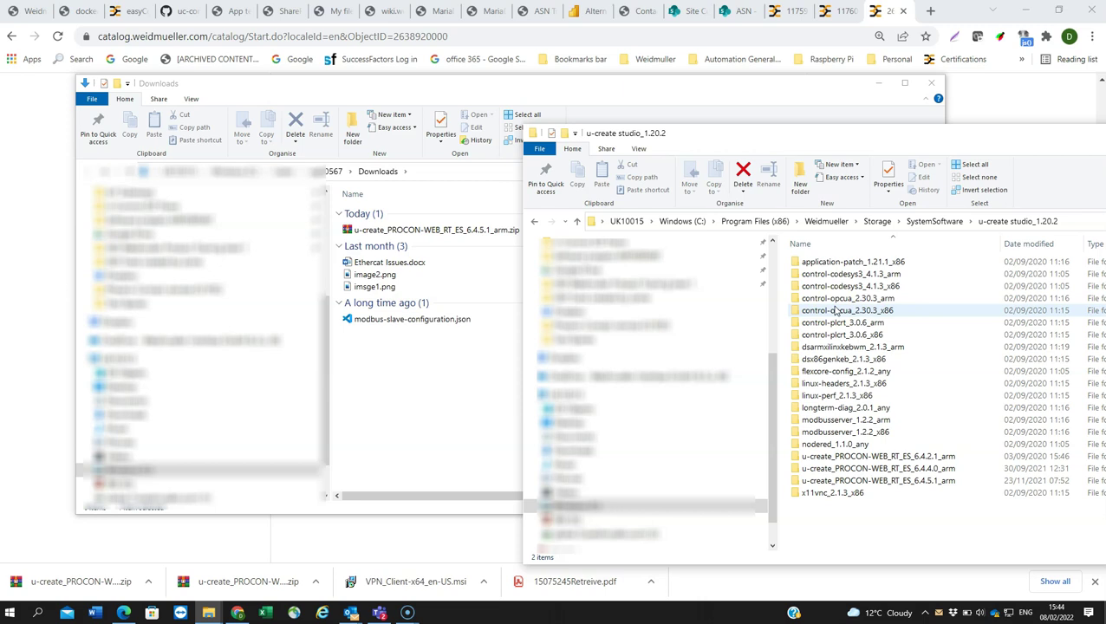
click(752, 146)
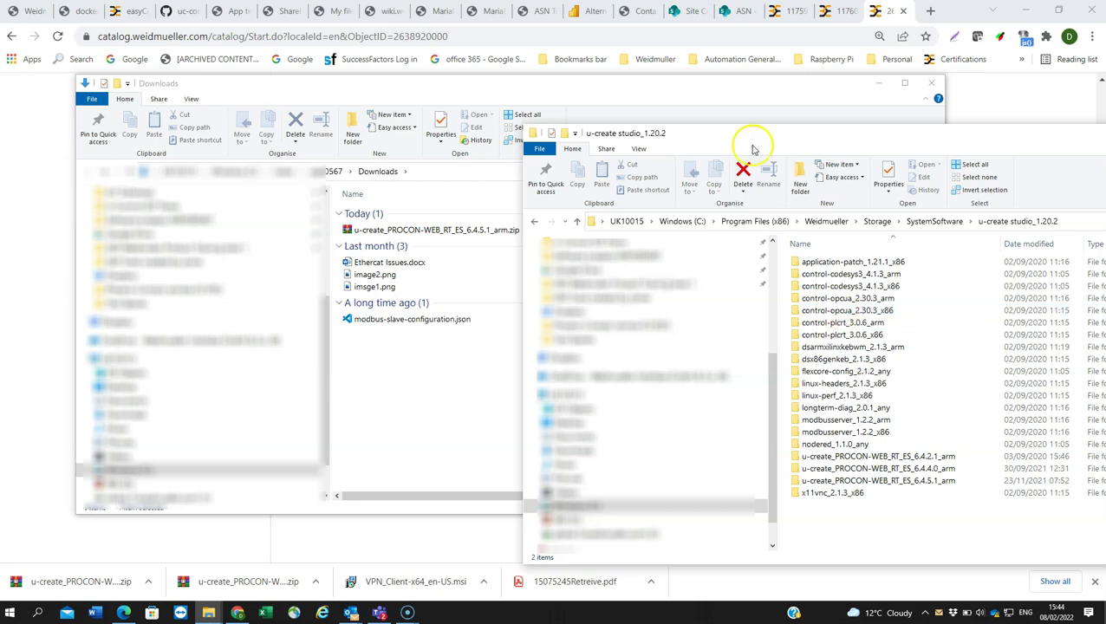
drag(752, 147, 475, 126)
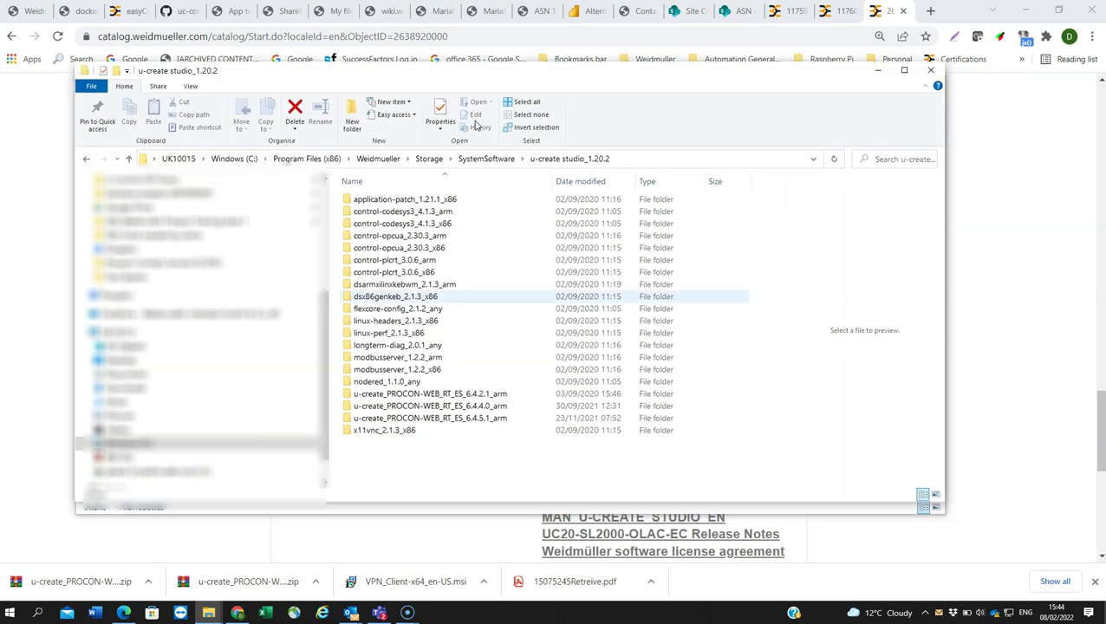
click(575, 123)
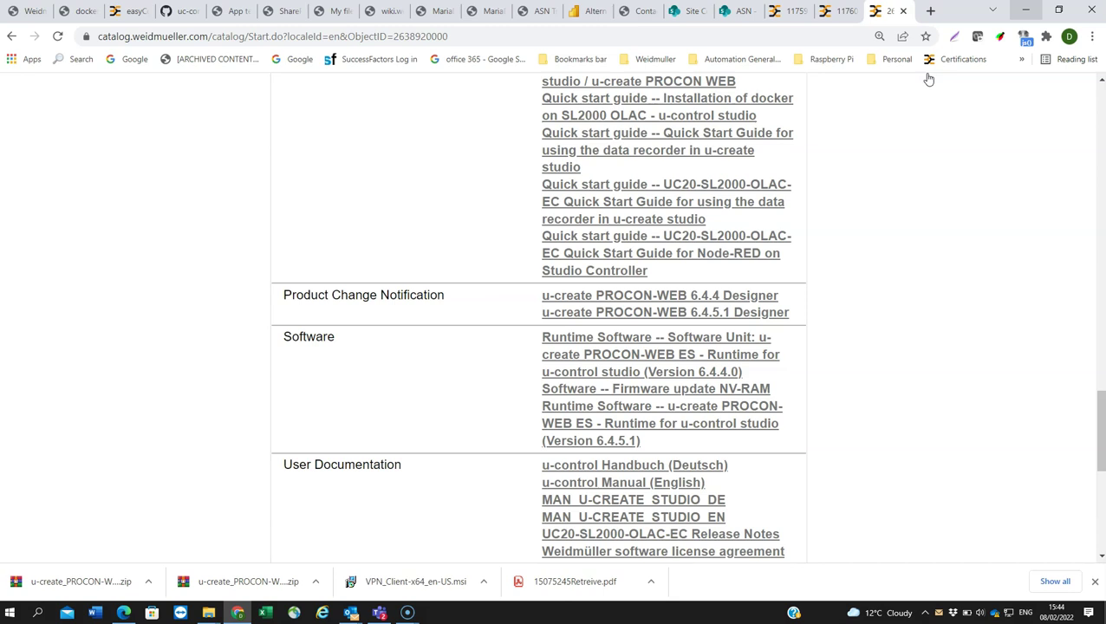
Go to the desktop and launch u-create studio LX
key(super+d)
click(821, 101)
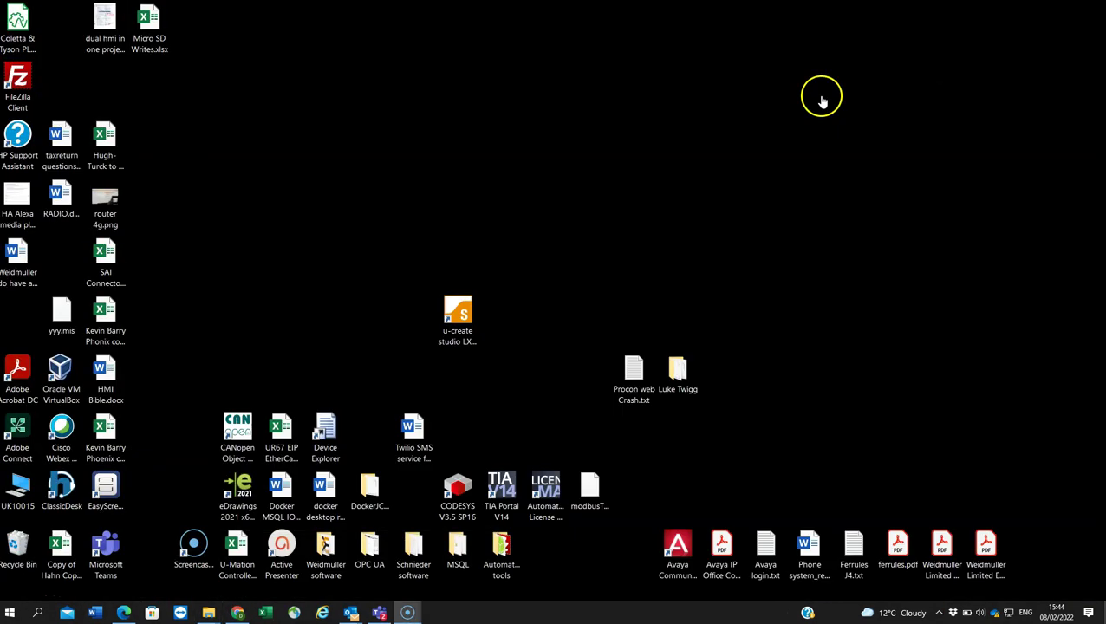
key(u)
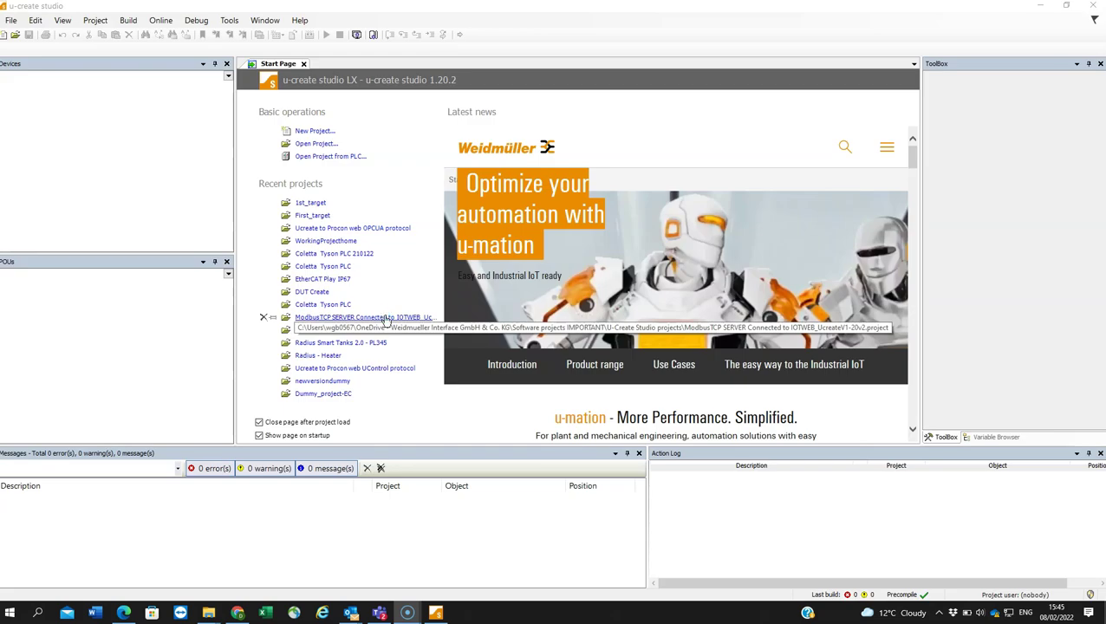
Create a new project named My1stProject
key(alt)
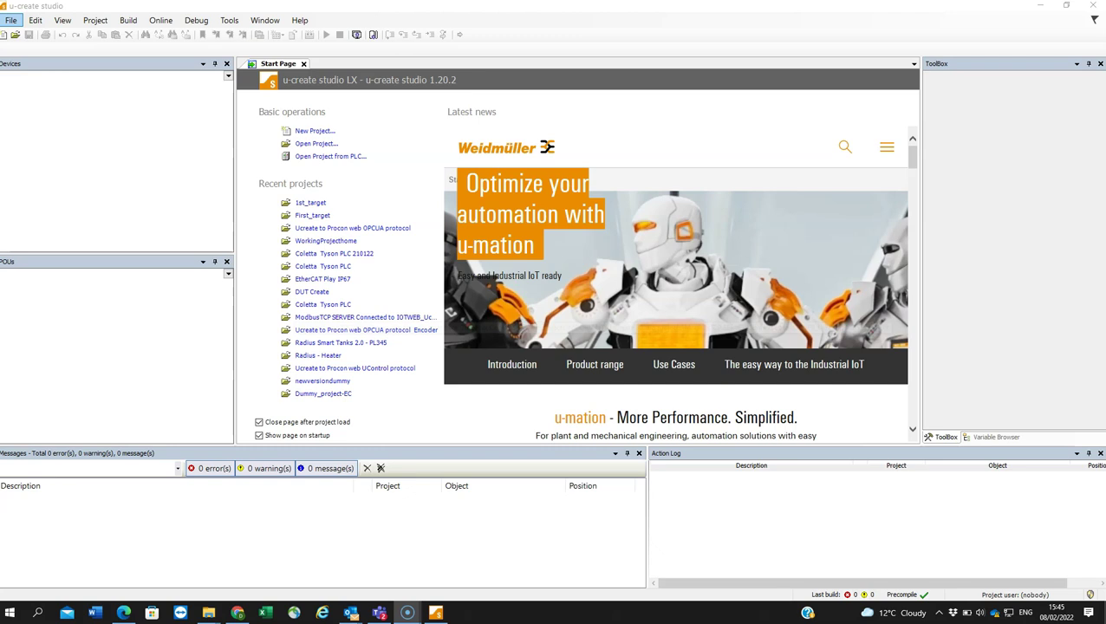
key(ctrl+n)
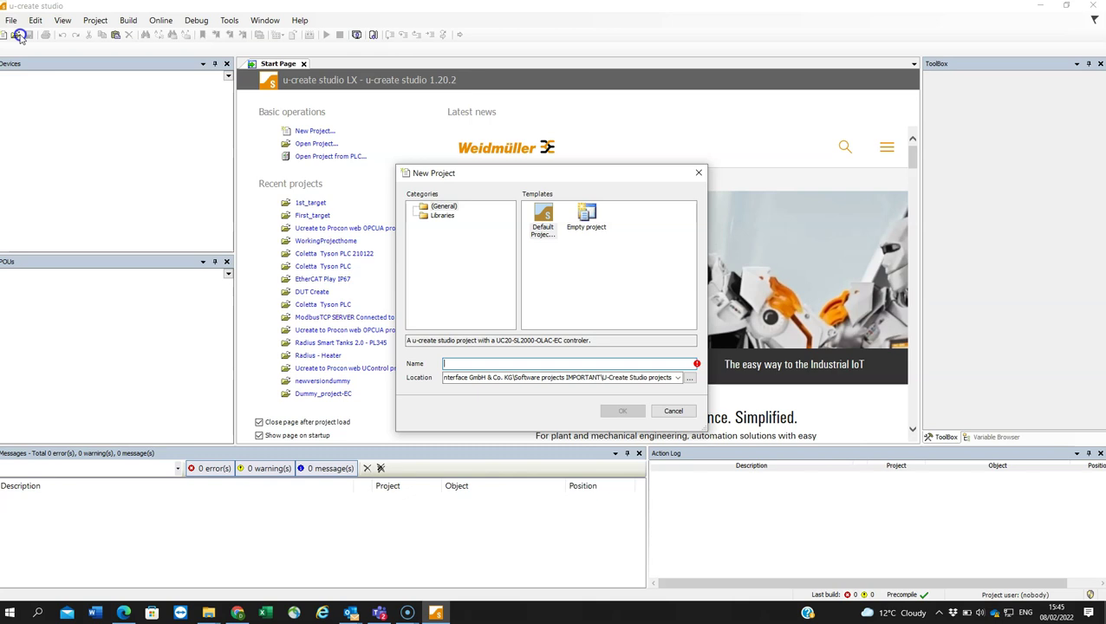
text(My1st)
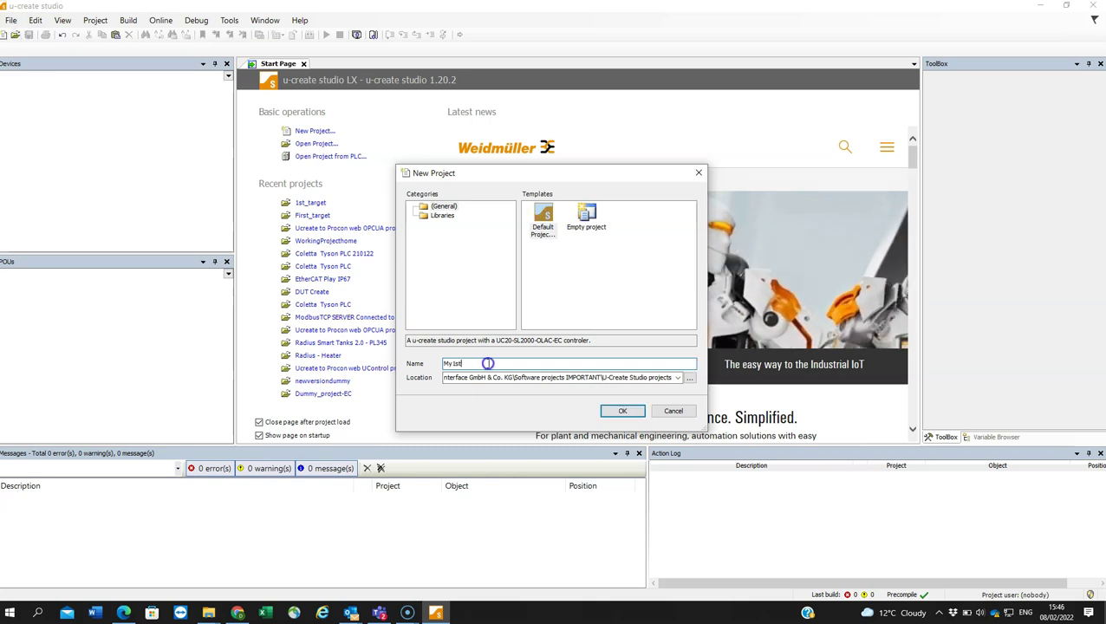
key(Return)
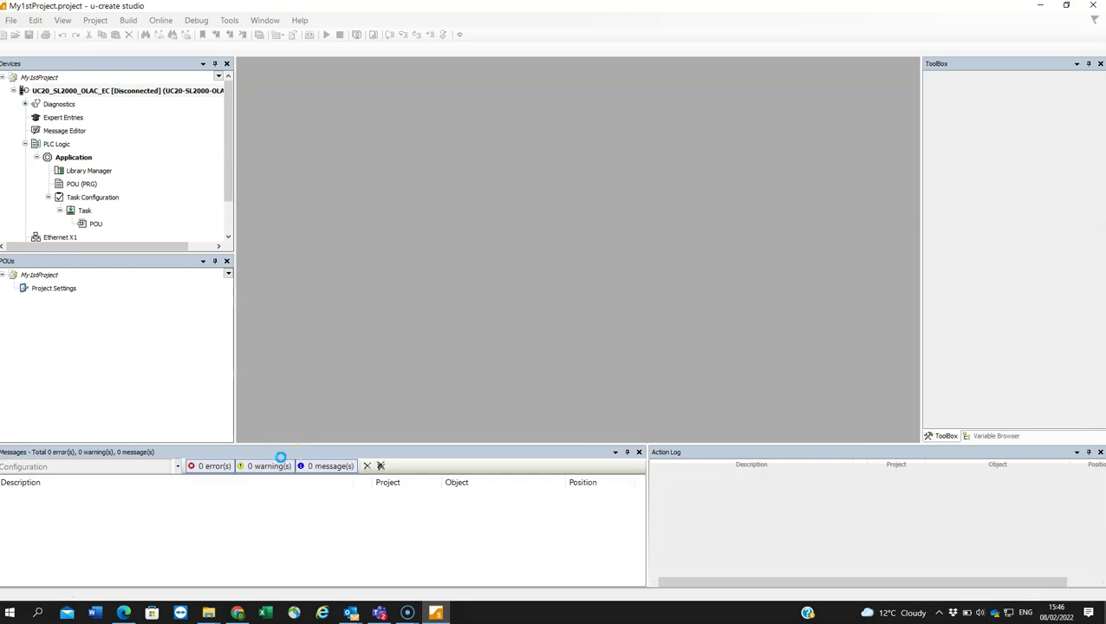
Start Create Target from the Project menu for My1stProject
click(95, 20)
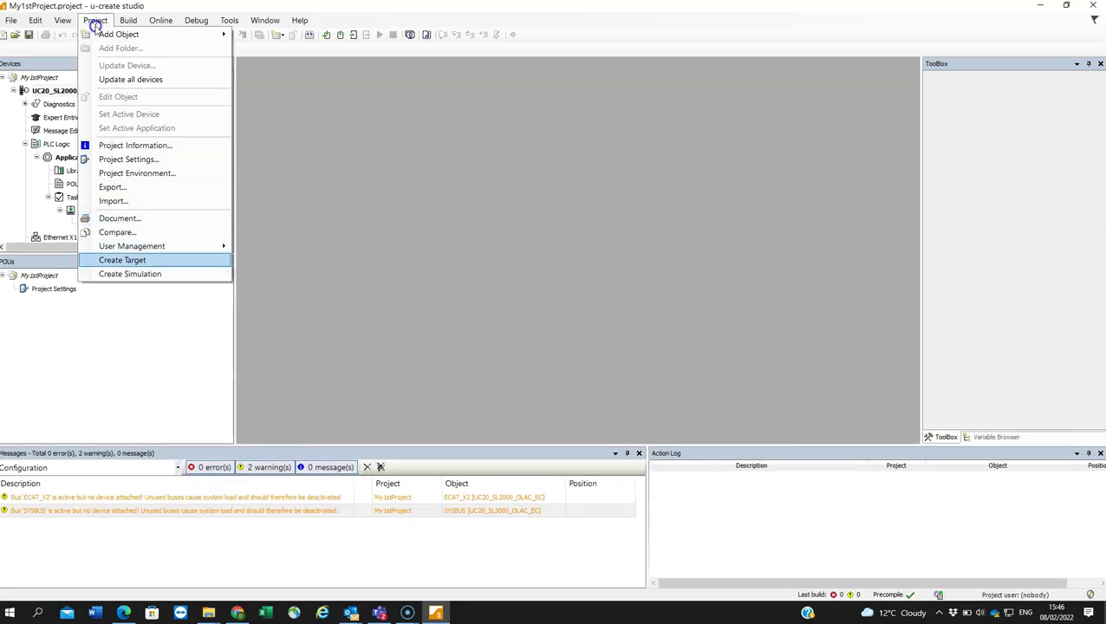
click(116, 261)
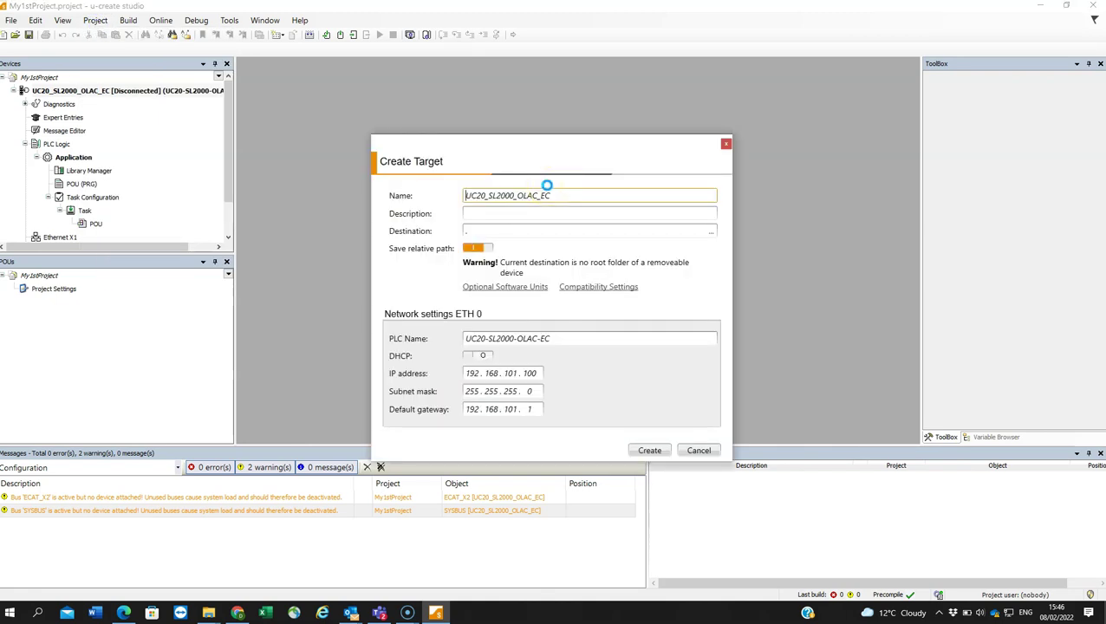
click(335, 198)
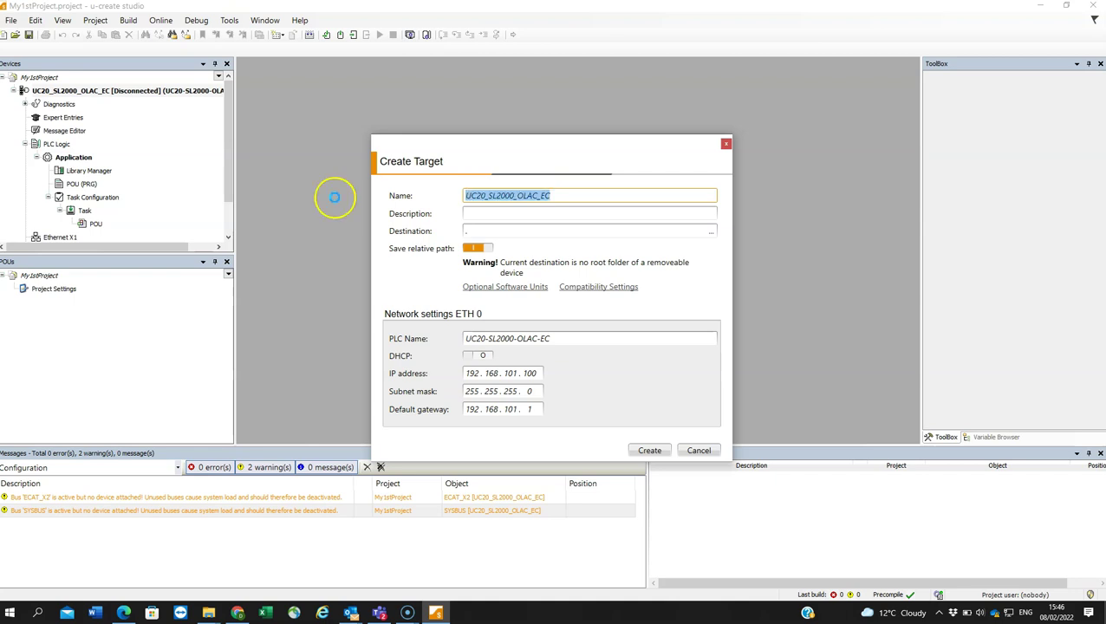
click(573, 191)
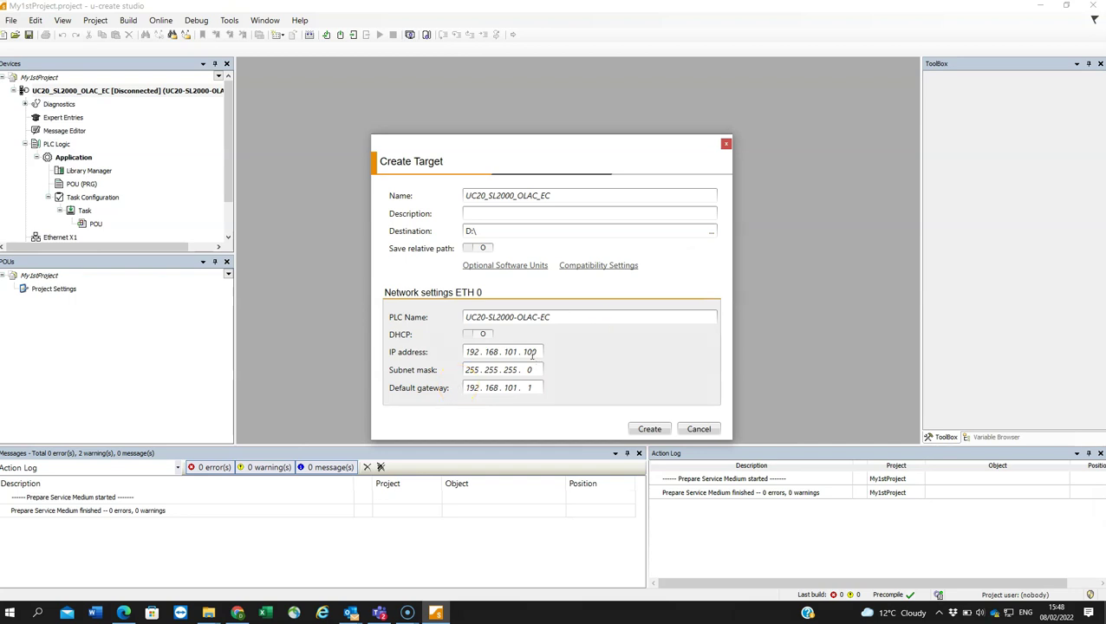
Set the target destination to D:\ and bring up the Optional Software Units list
click(452, 355)
click(465, 393)
click(520, 356)
click(483, 336)
click(506, 416)
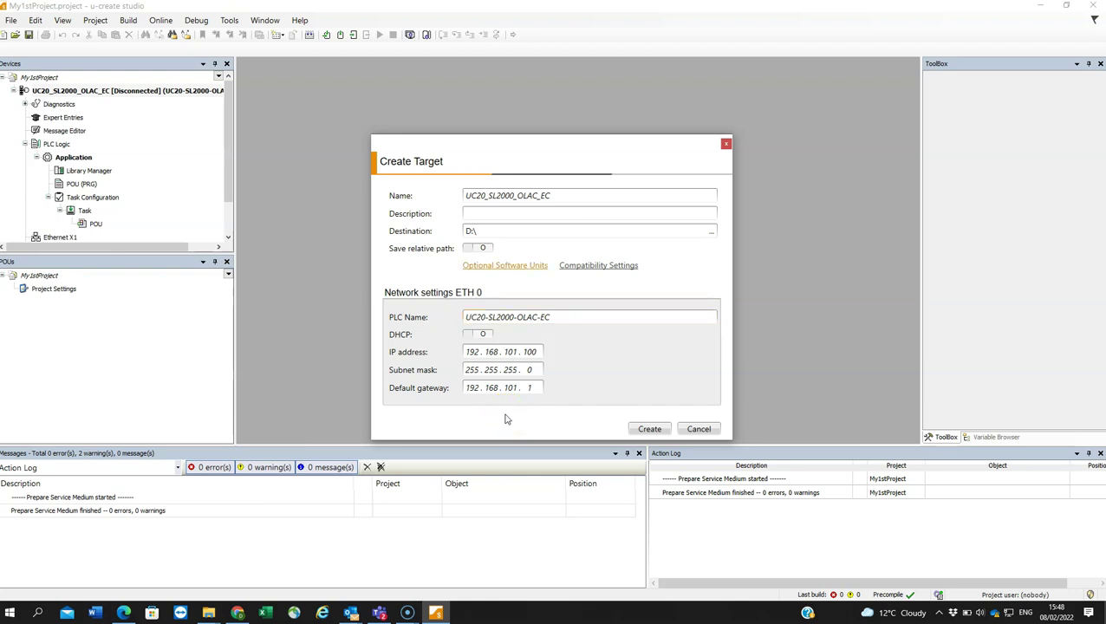
click(511, 271)
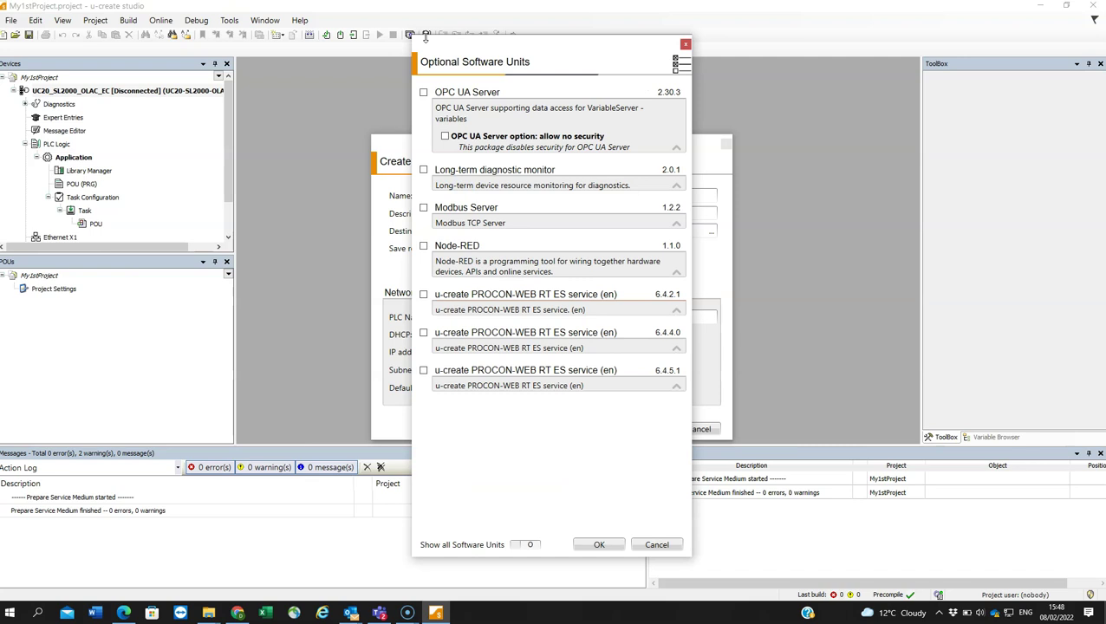
Tick OPC UA Server, Modbus Server, Node-RED and PROCON-WEB RT ES service 6.4.5.1, and confirm
click(422, 92)
click(424, 208)
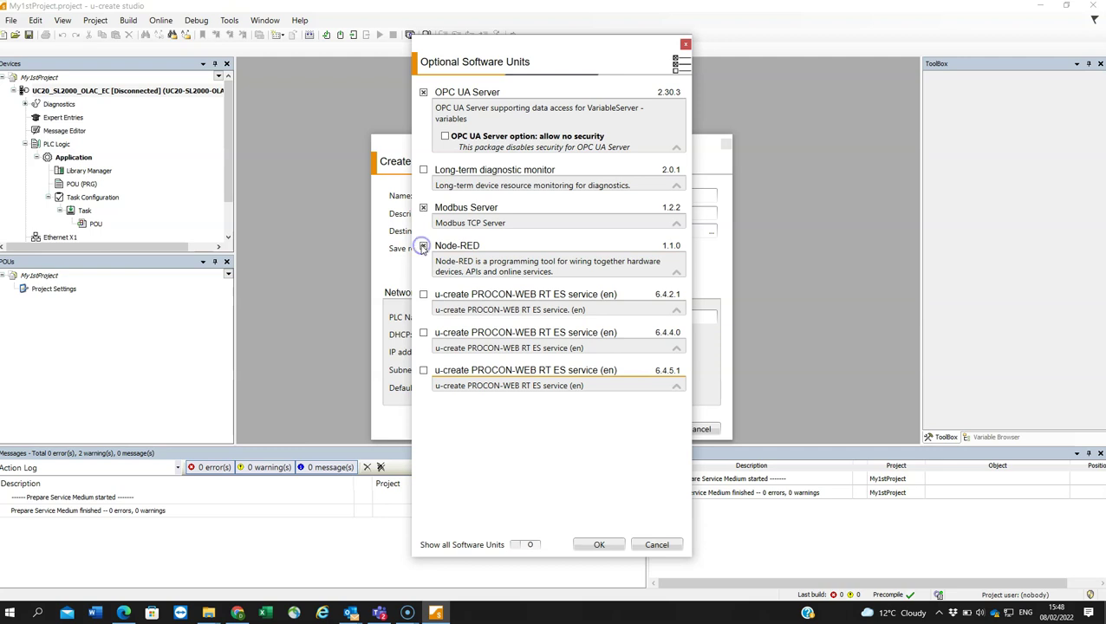
click(552, 374)
click(521, 380)
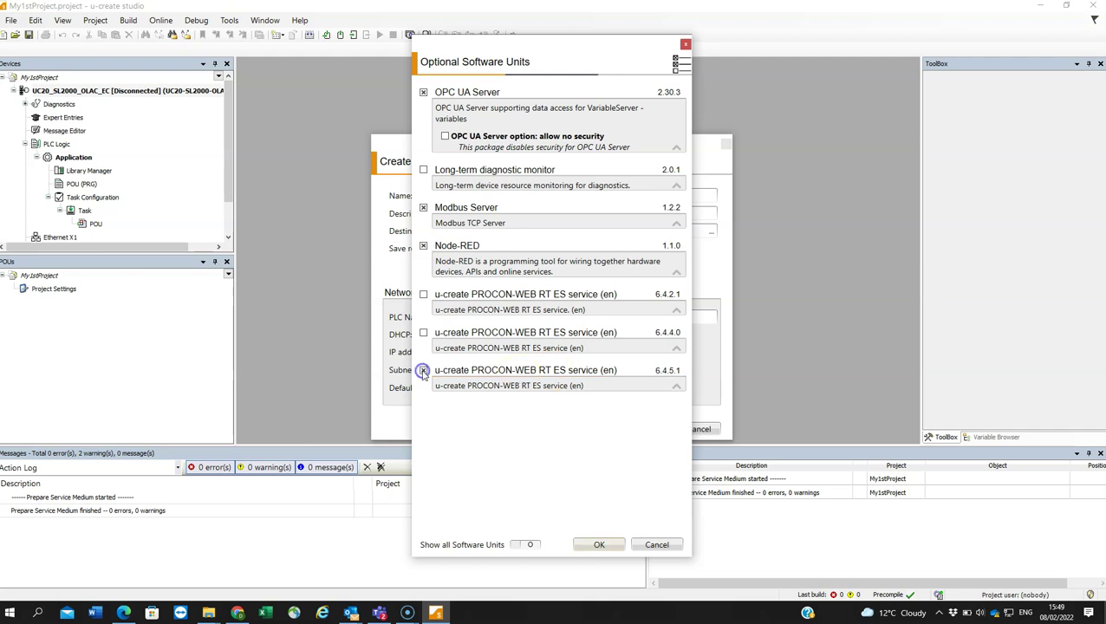
click(576, 550)
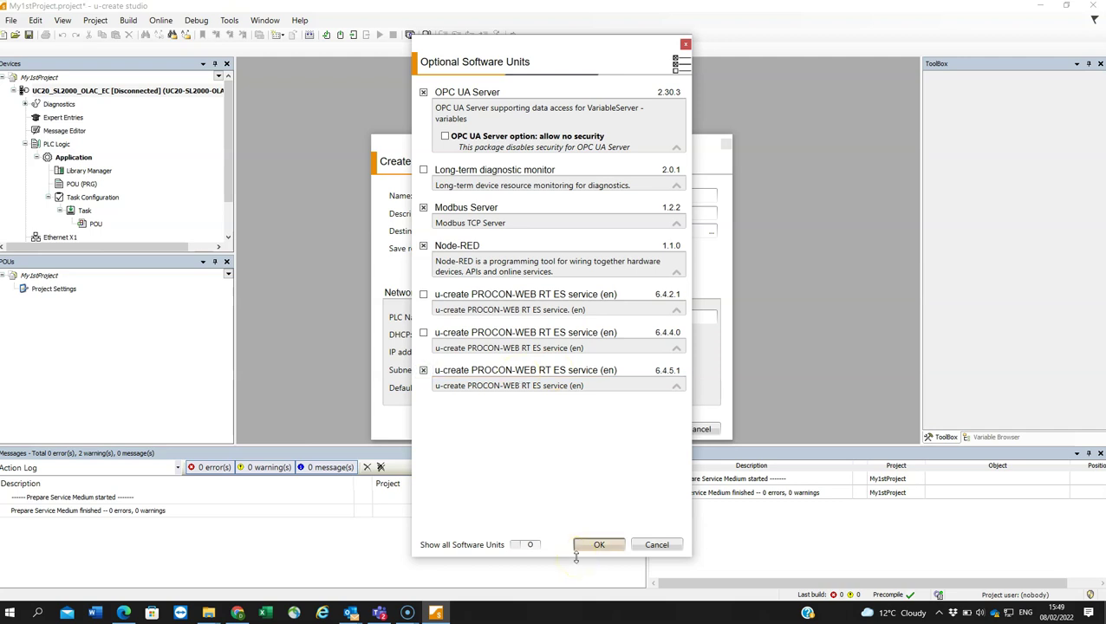
Create the target and close the report once it finishes with 0 errors
click(596, 541)
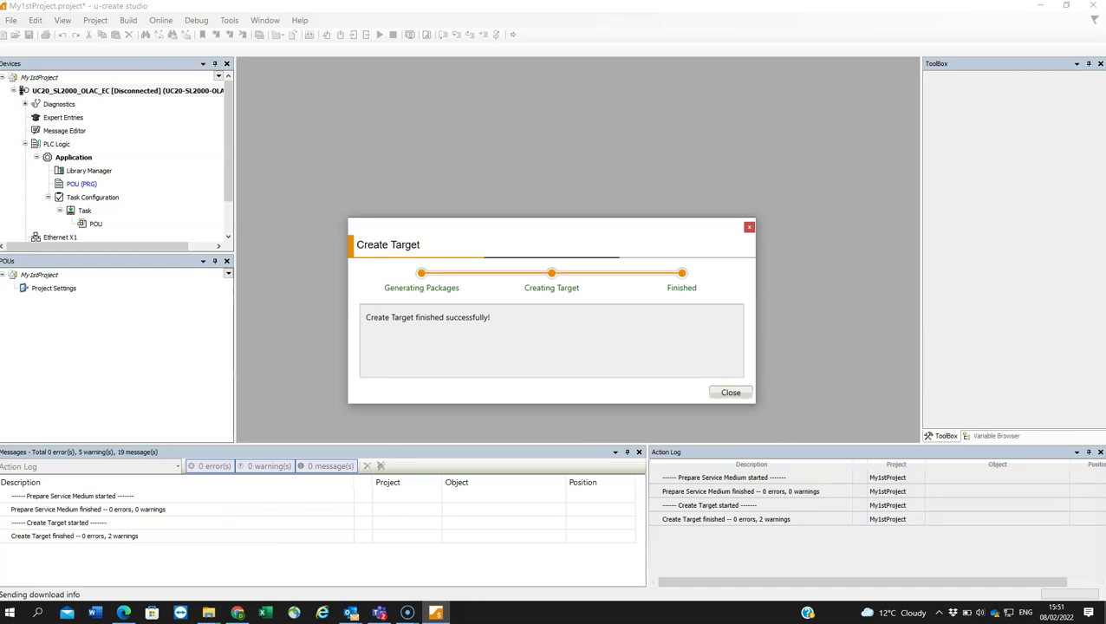
key(Return)
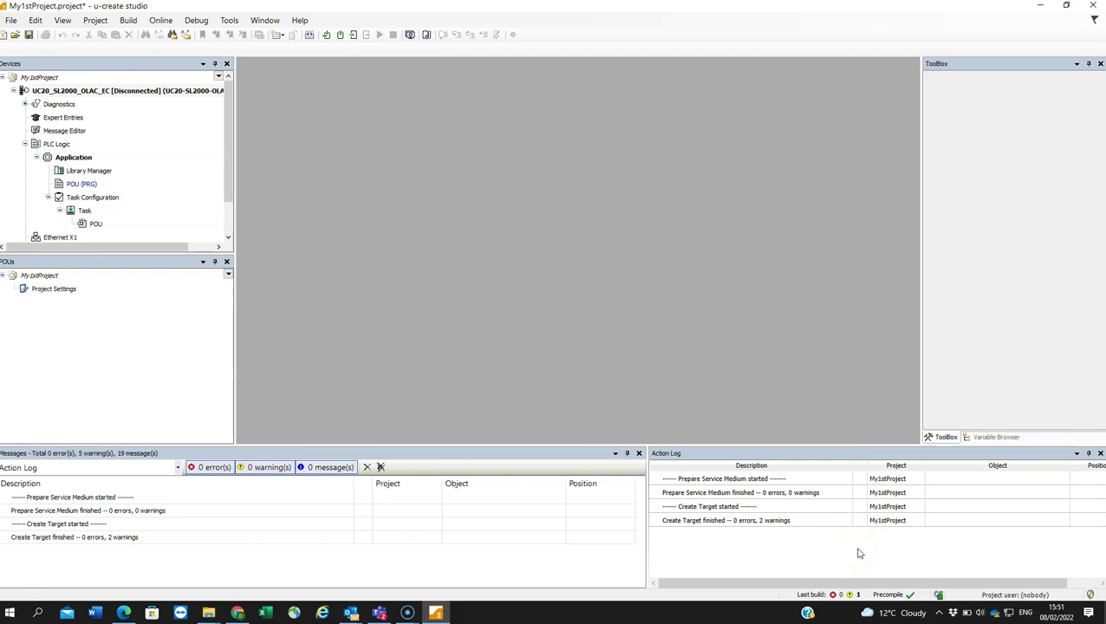
Eject the BSS (D:) SD card through Safely Remove Hardware in the notification area
click(940, 613)
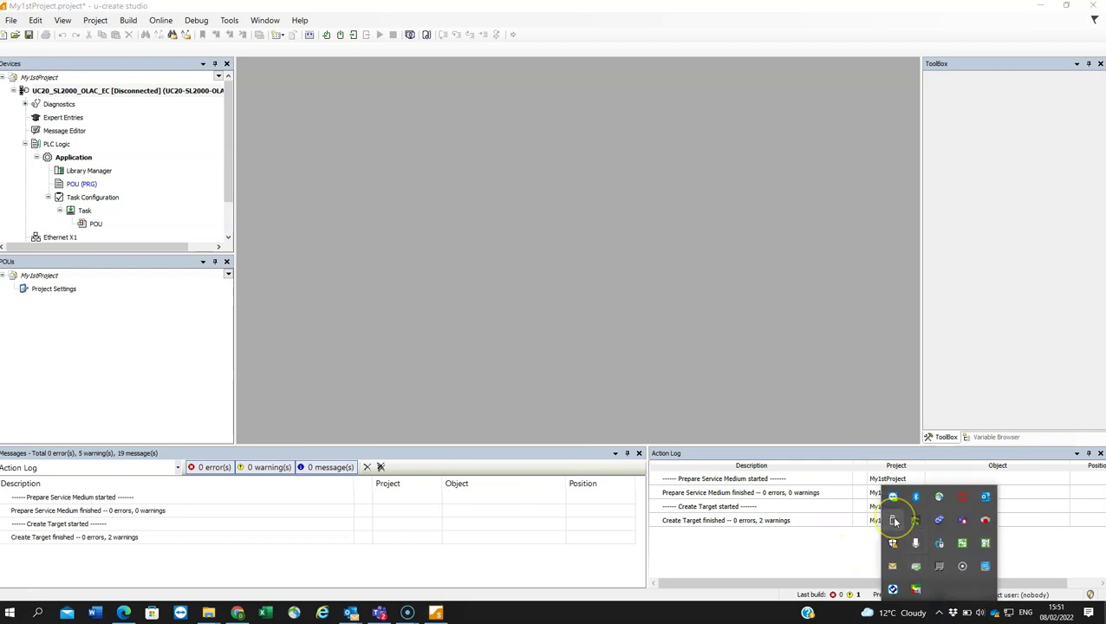
click(894, 521)
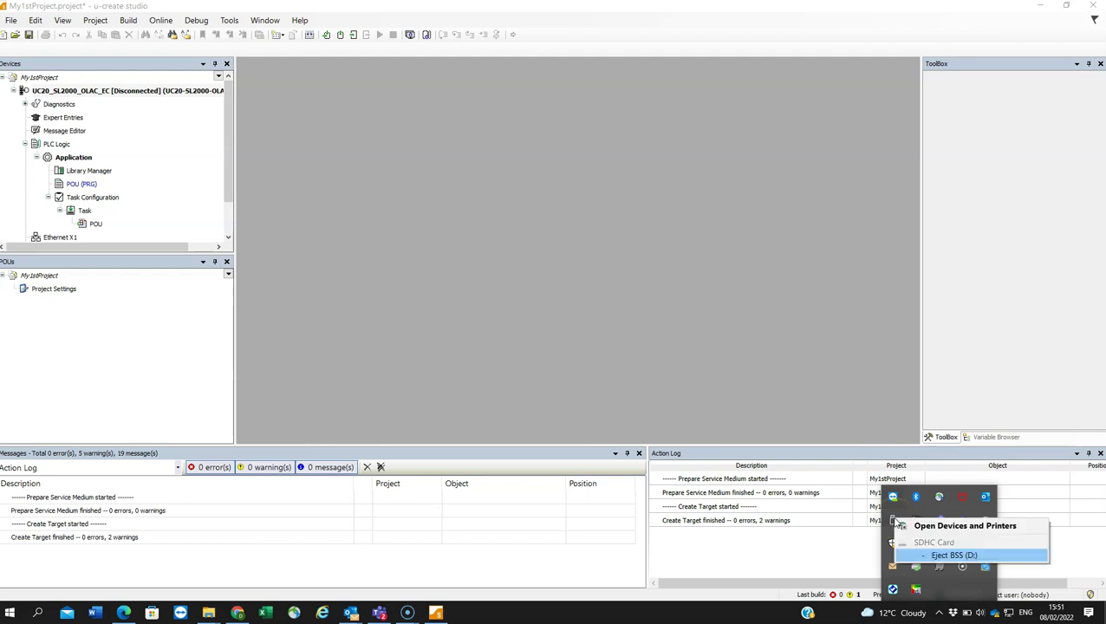
click(952, 555)
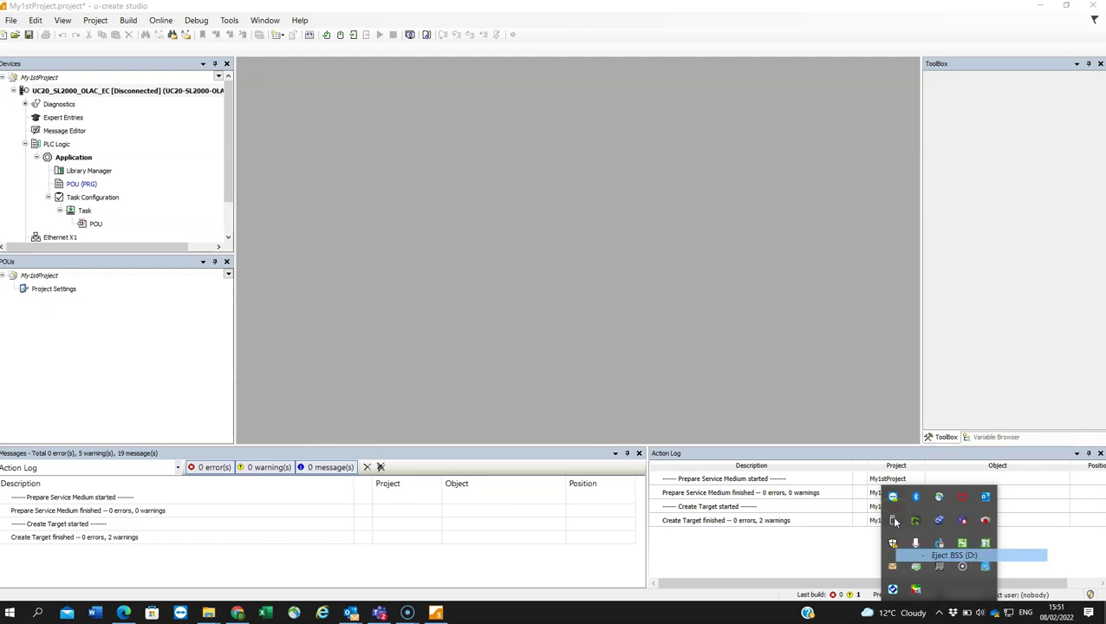